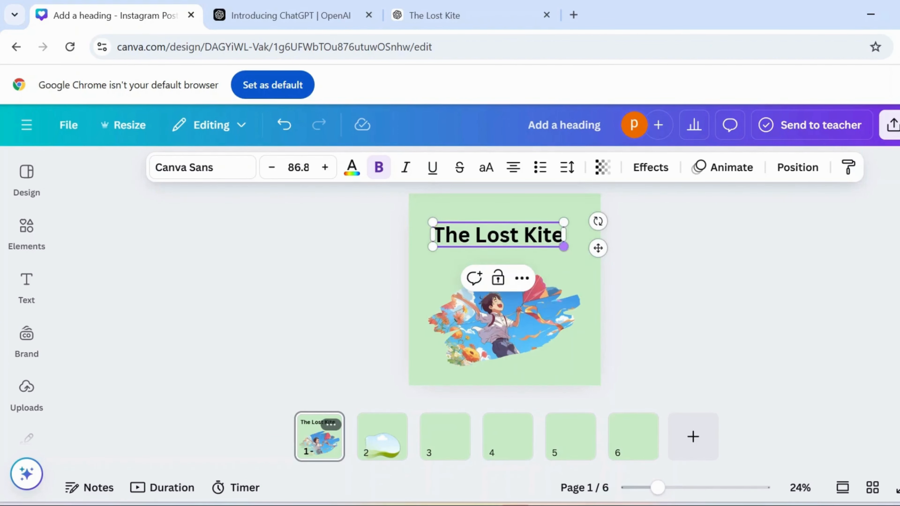
- Change the font of the title "The Lost Kite" on page 1 to Playfair Display
{"action": "type", "text": "p"}
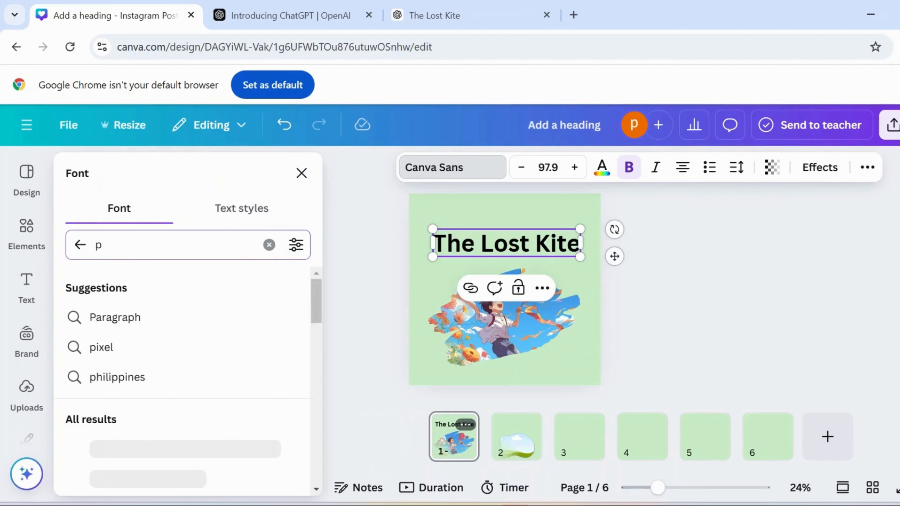
{"action": "type", "text": "layfair"}
{"action": "left_click", "coordinate": [117, 317]}
- Fill the cloud-shaped frame on page 2 with the uploaded picture of the boy flying a colourful kite
{"action": "left_click", "coordinate": [382, 436]}
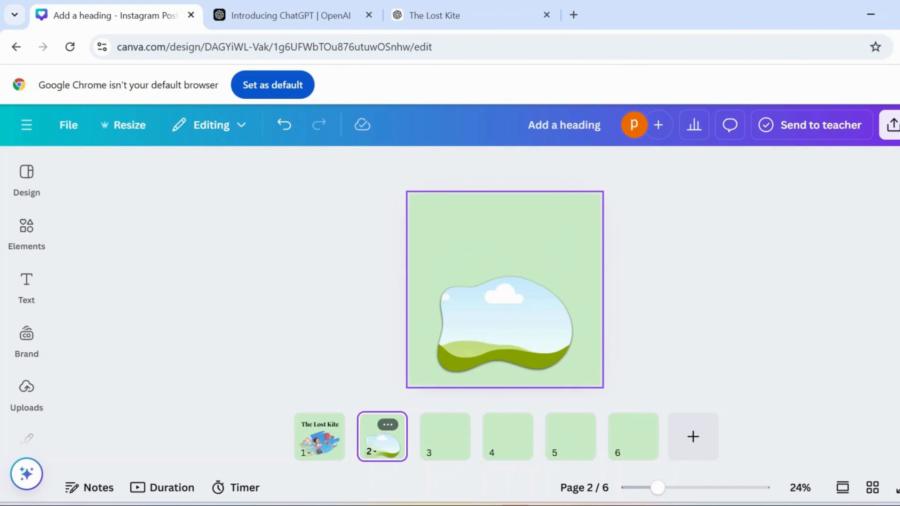
{"action": "left_click", "coordinate": [26, 394]}
{"action": "scroll", "coordinate": [187, 423], "scroll_direction": "down", "scroll_amount": 4}
{"action": "left_click", "coordinate": [266, 368]}
{"action": "left_click_drag", "start_coordinate": [506, 289], "coordinate": [503, 326]}
{"action": "double_click", "coordinate": [503, 326]}
{"action": "key", "text": "Return"}
- Take the first sentence of the ChatGPT story, "Ravi loved flying his red kite.", and add it as text on page 2
{"action": "key", "text": "ctrl+3"}
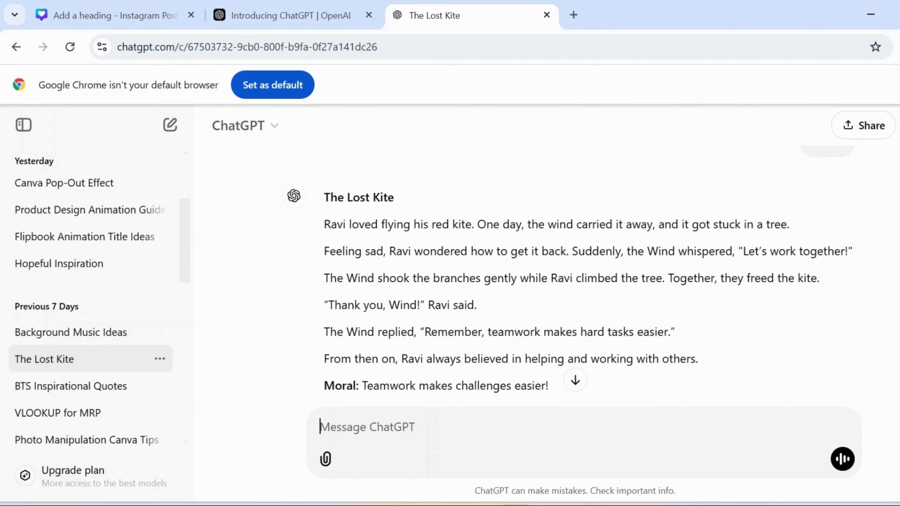
{"action": "key", "text": "ctrl+1"}
{"action": "type", "text": "Ravi loved flying his red kite."}
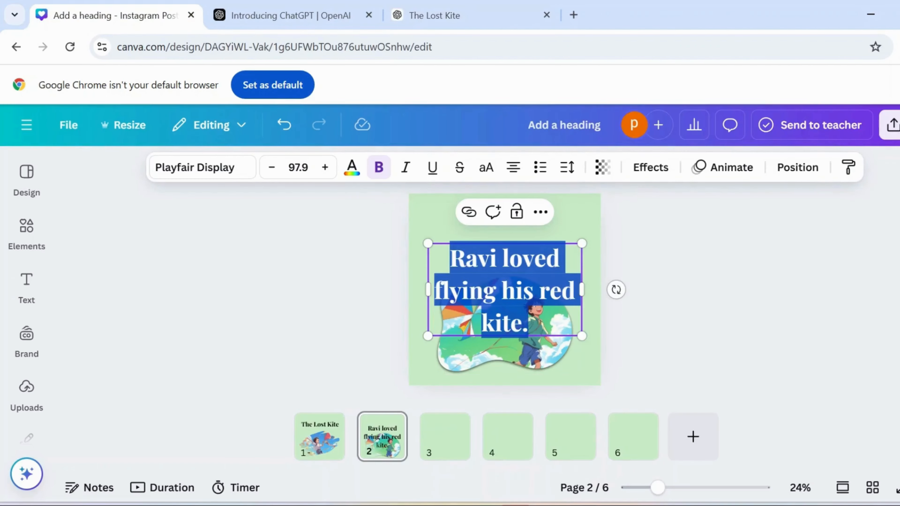
- Shrink the sentence on page 2 to a single line at font size about 47.5, place it above the picture and copy it
{"action": "left_click_drag", "start_coordinate": [600, 289], "coordinate": [531, 272]}
{"action": "left_click_drag", "start_coordinate": [469, 258], "coordinate": [482, 243]}
{"action": "left_click_drag", "start_coordinate": [543, 243], "coordinate": [573, 243]}
{"action": "double_click", "coordinate": [497, 235]}
{"action": "key", "text": "ctrl+c"}
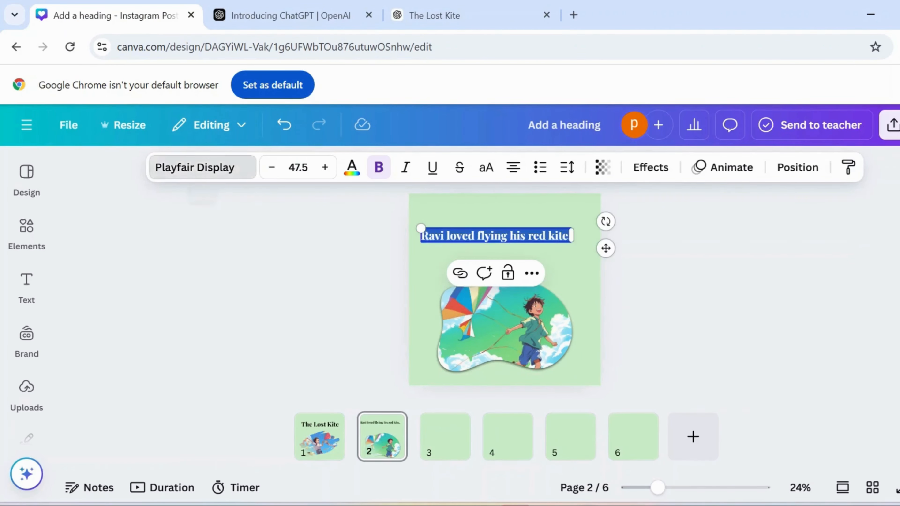
- Change the font of the sentence on page 2 to Comic Sans
{"action": "left_click", "coordinate": [202, 167]}
{"action": "left_click", "coordinate": [170, 245]}
{"action": "type", "text": "comic sans"}
{"action": "left_click", "coordinate": [119, 448]}
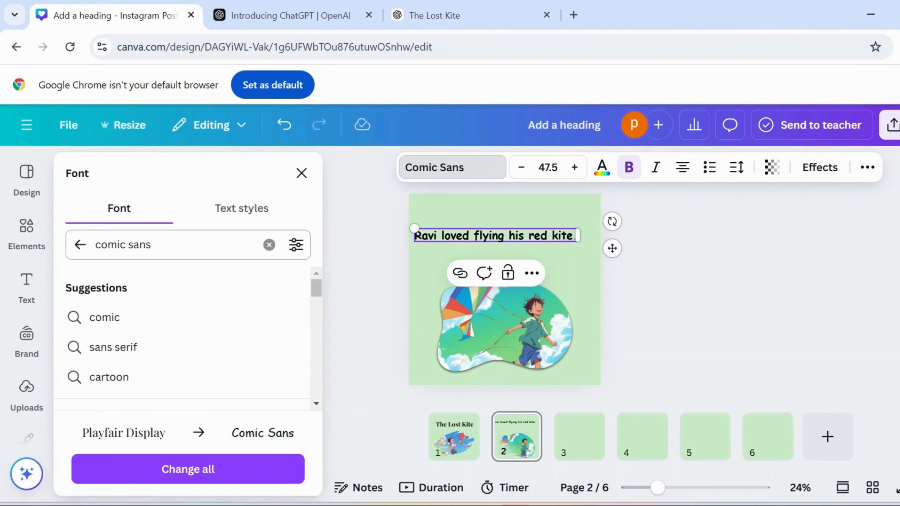
- Remove the bold from page 2's sentence, wrap it onto two lines and centre it just above the picture
{"action": "left_click", "coordinate": [302, 173]}
{"action": "left_click_drag", "start_coordinate": [586, 247], "coordinate": [563, 250]}
{"action": "left_click", "coordinate": [655, 269]}
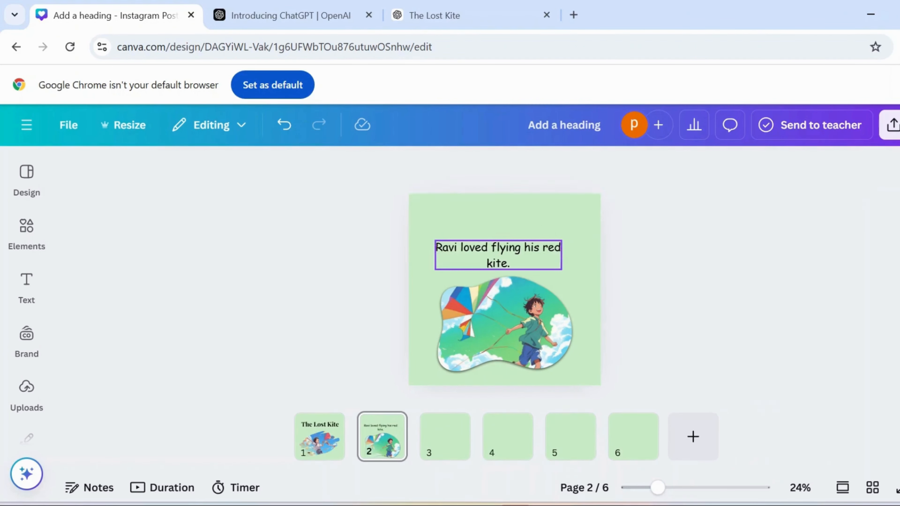
{"action": "left_click_drag", "start_coordinate": [498, 254], "coordinate": [504, 238]}
{"action": "left_click", "coordinate": [655, 270]}
- Paste "Ravi loved flying his red kite." on page 3 and change all Playfair Display text in the design to Comic Sans
{"action": "left_click", "coordinate": [445, 437]}
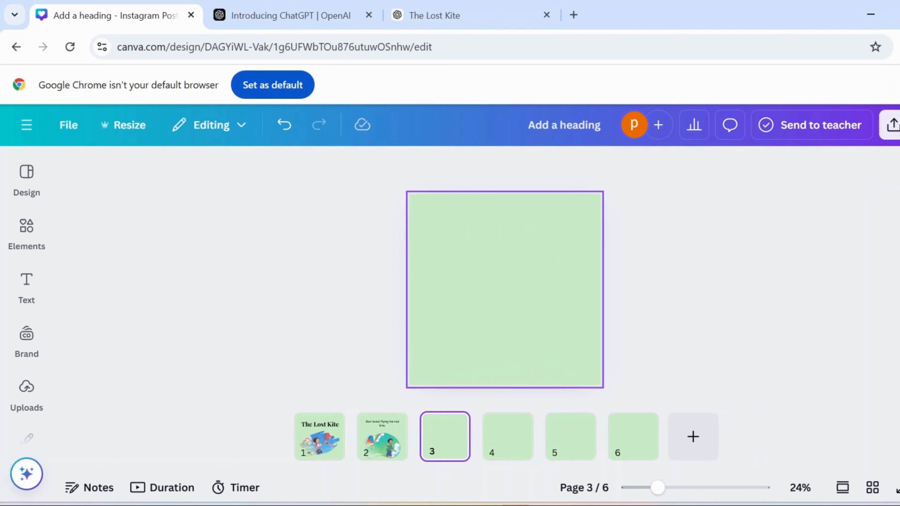
{"action": "left_click", "coordinate": [460, 15]}
{"action": "left_click", "coordinate": [113, 16]}
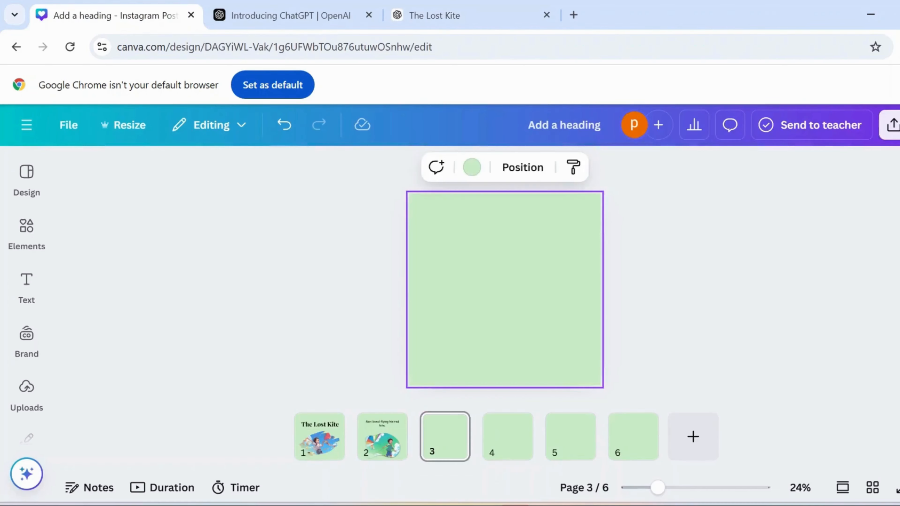
{"action": "key", "text": "ctrl+v"}
{"action": "left_click", "coordinate": [203, 167]}
{"action": "left_click", "coordinate": [120, 448]}
{"action": "left_click", "coordinate": [215, 469]}
{"action": "left_click", "coordinate": [302, 173]}
- Wrap the pasted sentence onto two lines near the top of page 3 and set its font size to 47
{"action": "left_click_drag", "start_coordinate": [601, 303], "coordinate": [536, 283]}
{"action": "triple_click", "coordinate": [271, 168]}
{"action": "left_click", "coordinate": [505, 242]}
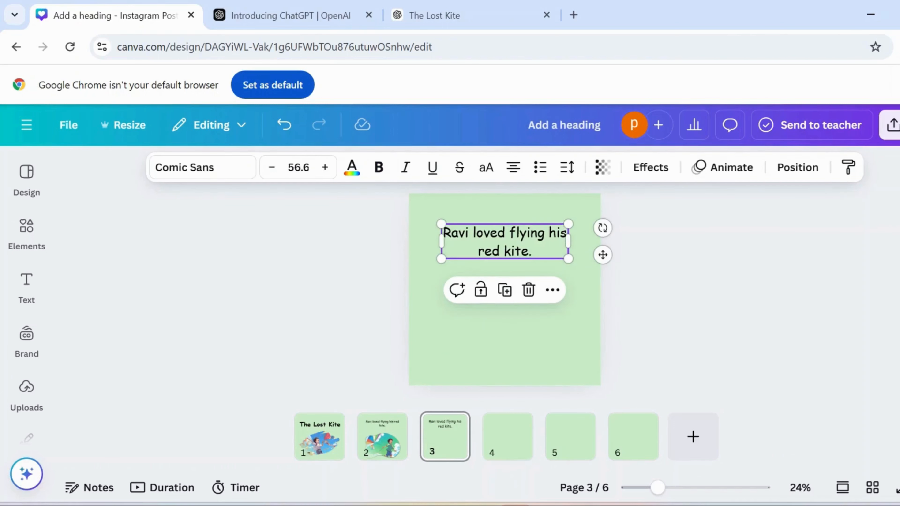
{"action": "left_click", "coordinate": [382, 437]}
{"action": "left_click", "coordinate": [504, 238]}
{"action": "left_click", "coordinate": [445, 437]}
{"action": "left_click", "coordinate": [505, 242]}
{"action": "left_click", "coordinate": [298, 167]}
{"action": "type", "text": "47"}
{"action": "key", "text": "Return"}
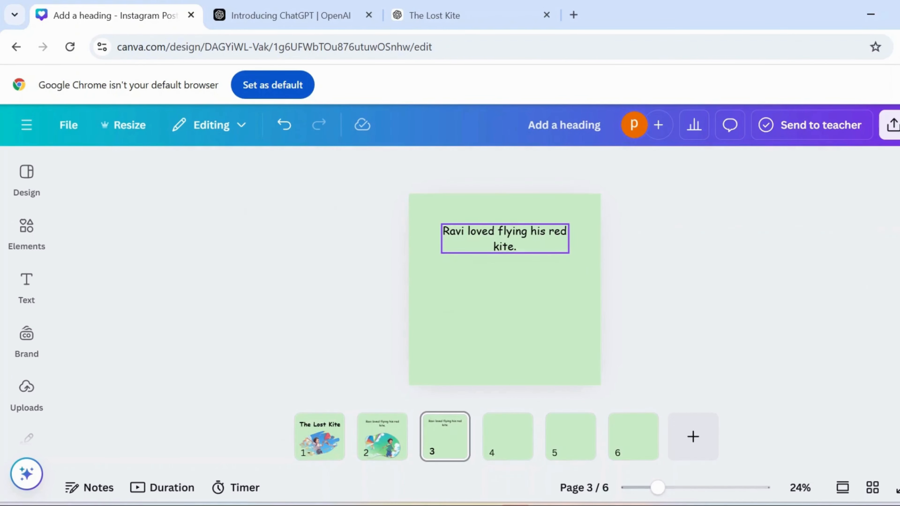
- Replace page 3's text with "One day, the wind carried it away, and it got stuck in a tree" from ChatGPT, fitted on two lines
{"action": "left_click", "coordinate": [528, 290]}
{"action": "left_click", "coordinate": [434, 15]}
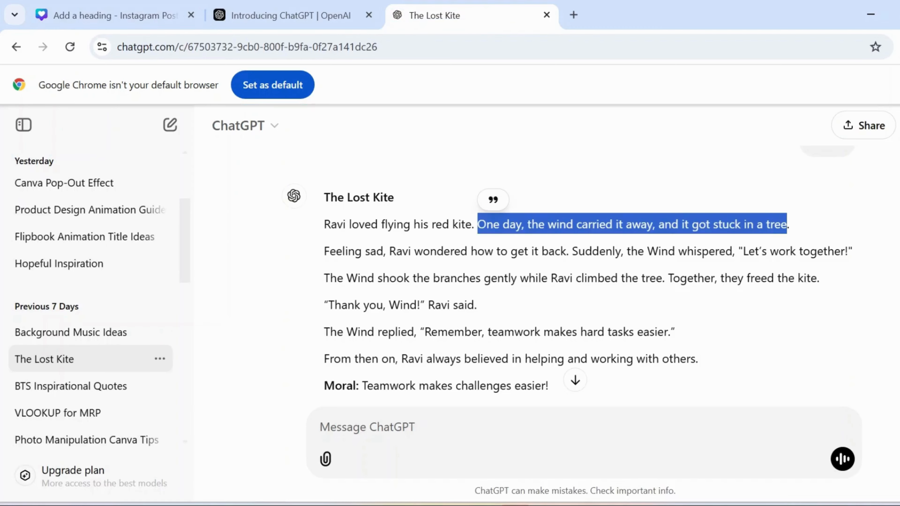
{"action": "key", "text": "ctrl+c"}
{"action": "key", "text": "ctrl+1"}
{"action": "key", "text": "ctrl+v"}
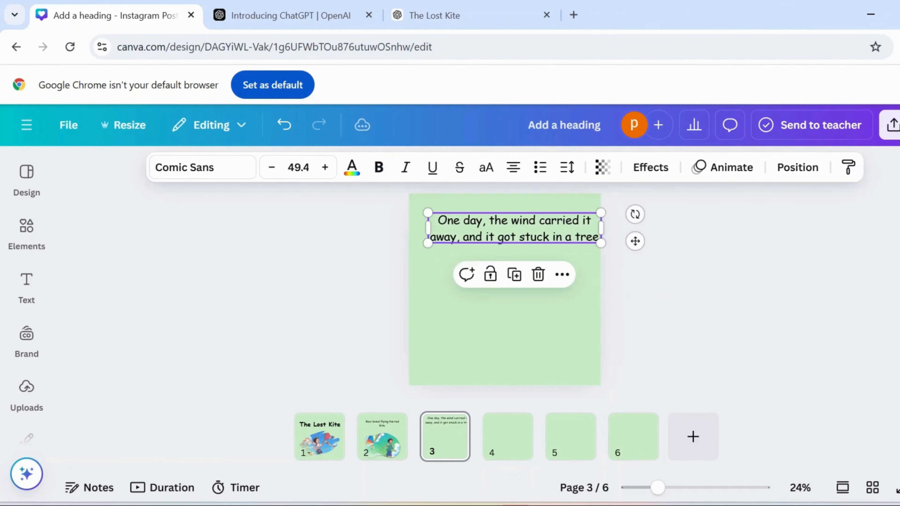
{"action": "left_click_drag", "start_coordinate": [600, 238], "coordinate": [622, 249]}
{"action": "left_click", "coordinate": [666, 269]}
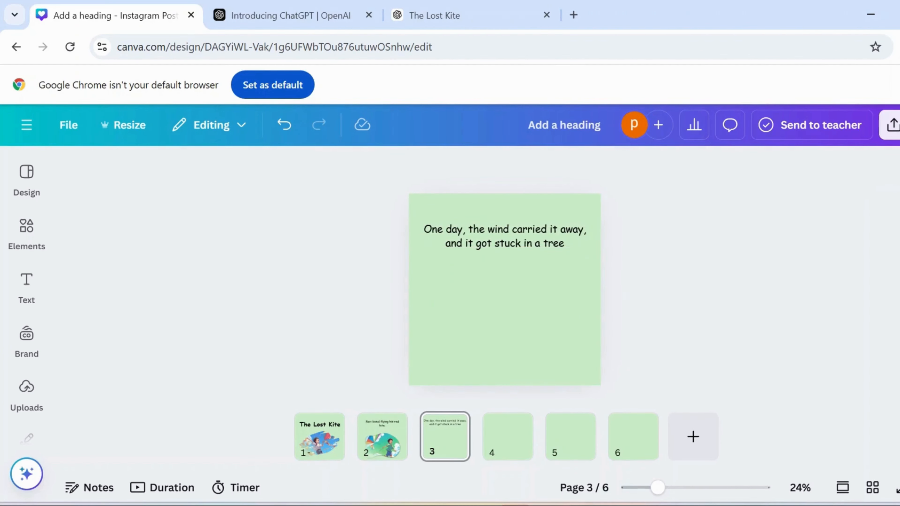
- Add the recently used tree and red kite graphics to page 3, with the kite caught in the tree's branches
{"action": "left_click", "coordinate": [26, 229]}
{"action": "scroll", "coordinate": [181, 329], "scroll_direction": "down", "scroll_amount": 10}
{"action": "left_click", "coordinate": [181, 330]}
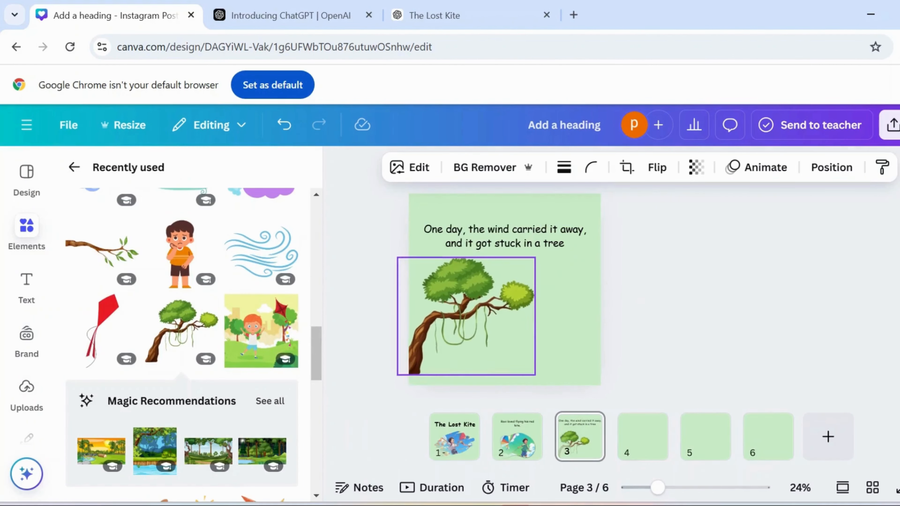
{"action": "left_click", "coordinate": [102, 329]}
{"action": "left_click_drag", "start_coordinate": [503, 291], "coordinate": [470, 311]}
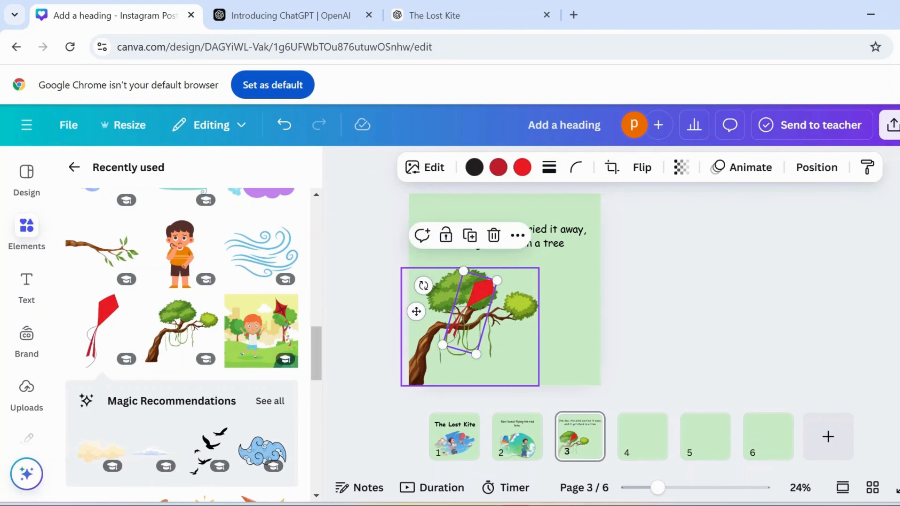
{"action": "left_click", "coordinate": [673, 319]}
- Add the blue wind swirl graphic to page 3, flip it horizontally and move it to the lower right of the tree
{"action": "left_click", "coordinate": [261, 254]}
{"action": "left_click", "coordinate": [618, 166]}
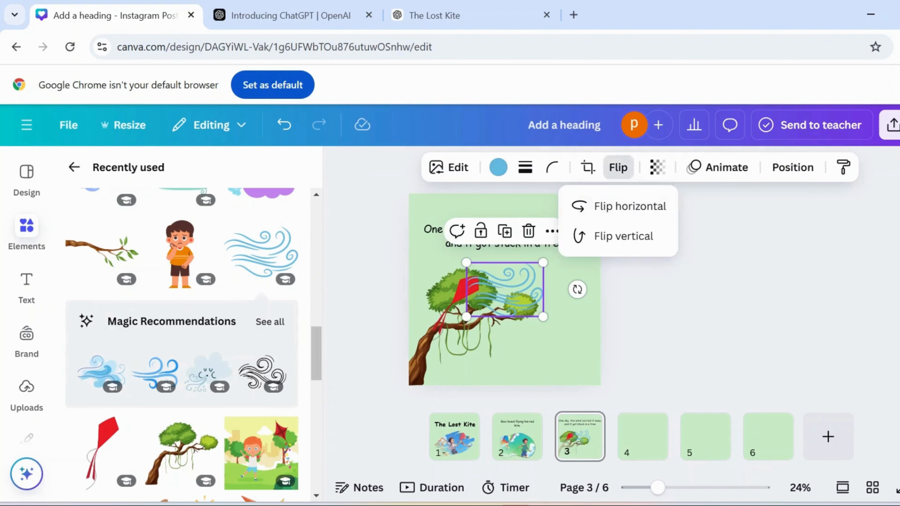
{"action": "left_click", "coordinate": [618, 206]}
{"action": "left_click_drag", "start_coordinate": [505, 289], "coordinate": [531, 324]}
- Add the recently used blob-shaped frame to page 4 and enlarge it in the lower half of the page
{"action": "left_click", "coordinate": [642, 436]}
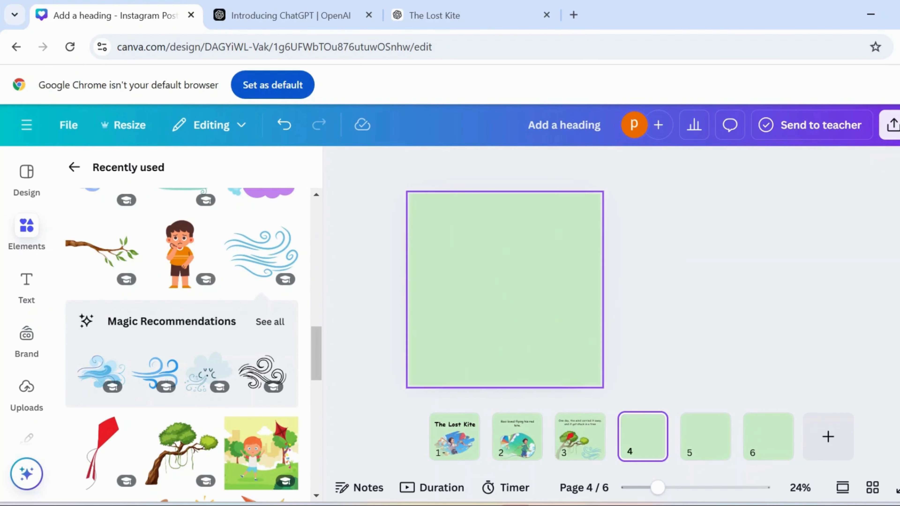
{"action": "scroll", "coordinate": [181, 333], "scroll_direction": "up", "scroll_amount": 5}
{"action": "left_click", "coordinate": [261, 333]}
{"action": "left_click_drag", "start_coordinate": [505, 290], "coordinate": [505, 337]}
{"action": "left_click_drag", "start_coordinate": [553, 289], "coordinate": [575, 263]}
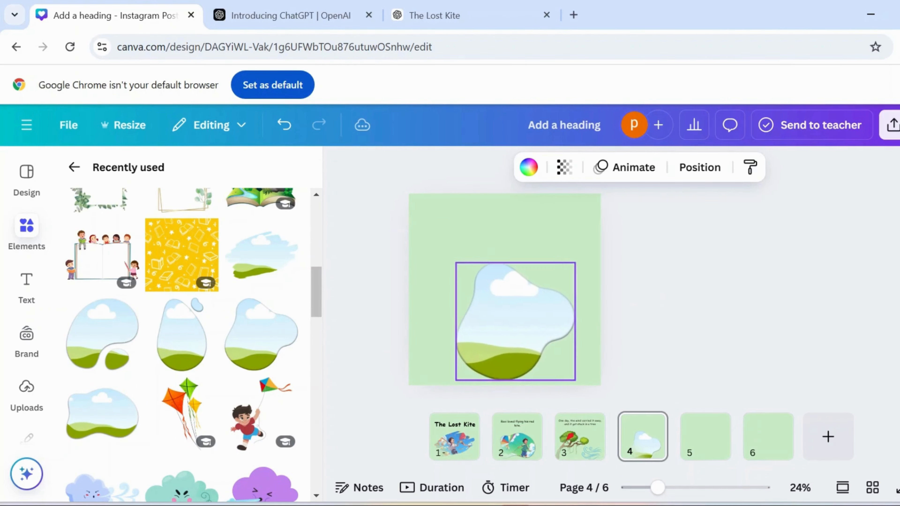
- Copy "Feeling sad, Ravi wondered how to get it back" from ChatGPT onto page 4 and centre it above the frame
{"action": "key", "text": "ctrl+3"}
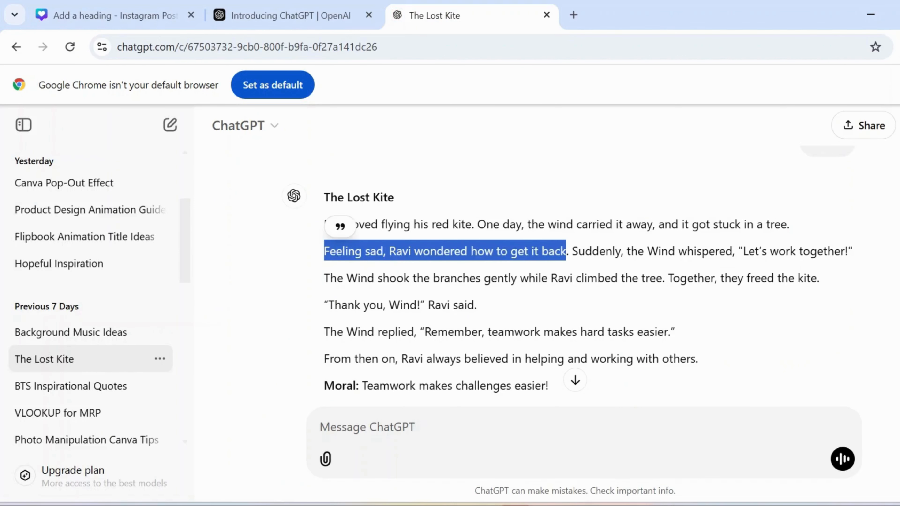
{"action": "key", "text": "ctrl+c"}
{"action": "key", "text": "ctrl+1"}
{"action": "key", "text": "ctrl+v"}
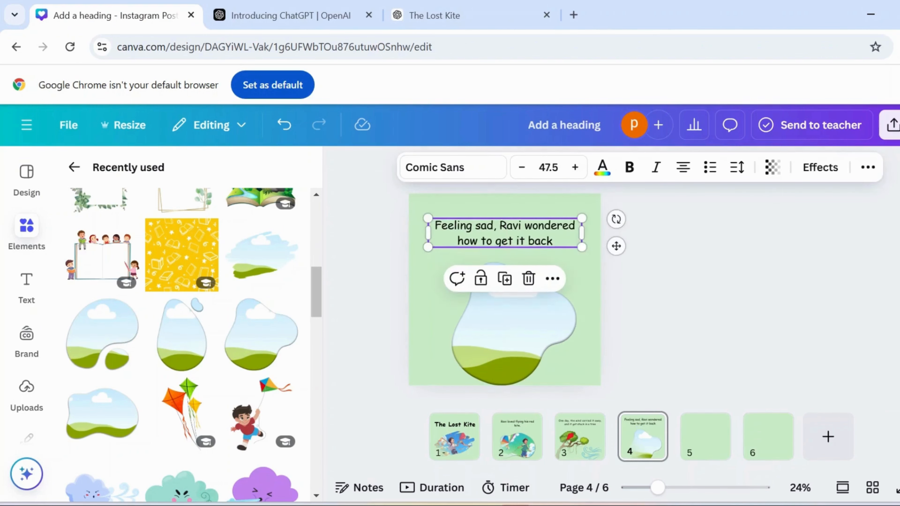
{"action": "left_click_drag", "start_coordinate": [496, 231], "coordinate": [504, 226]}
{"action": "left_click", "coordinate": [368, 269]}
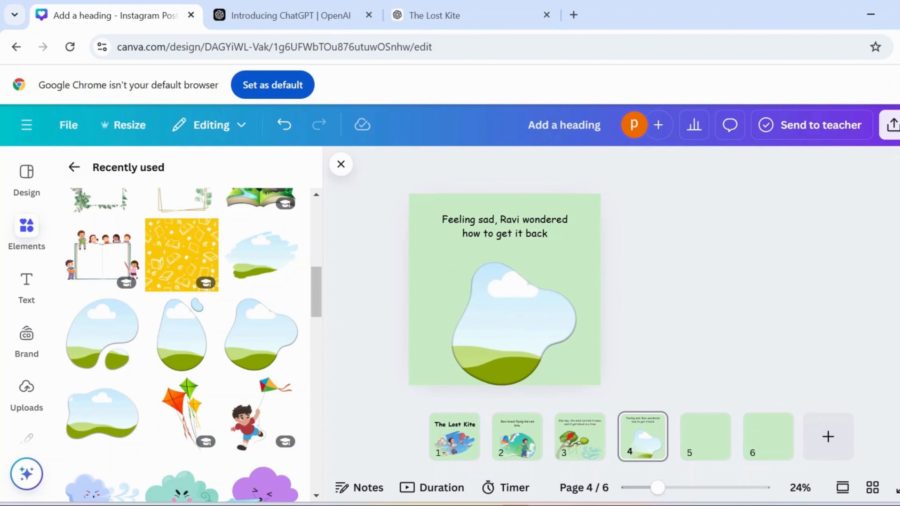
- Fill the frame on page 4 with the uploaded flower garden picture and adjust the frame's size and position beneath the sentence
{"action": "left_click", "coordinate": [27, 394]}
{"action": "scroll", "coordinate": [187, 375], "scroll_direction": "down", "scroll_amount": 1}
{"action": "left_click_drag", "start_coordinate": [100, 374], "coordinate": [510, 321]}
{"action": "left_click_drag", "start_coordinate": [447, 261], "coordinate": [443, 257]}
{"action": "left_click_drag", "start_coordinate": [510, 321], "coordinate": [511, 322]}
{"action": "left_click", "coordinate": [637, 278]}
{"action": "left_click", "coordinate": [541, 230]}
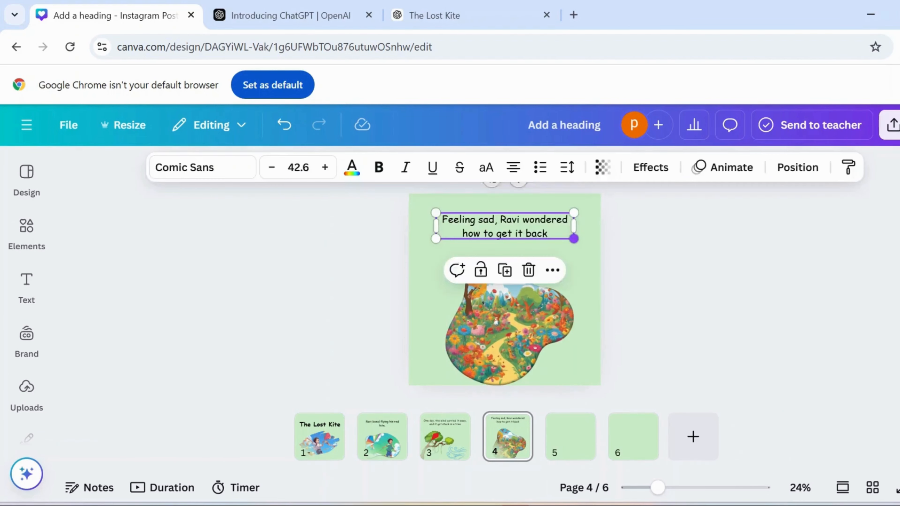
{"action": "left_click", "coordinate": [638, 278]}
- Copy "Suddenly, the Wind whispered, "Let's work together!"" from ChatGPT onto page 5 as small text on the page's right side
{"action": "left_click", "coordinate": [434, 15]}
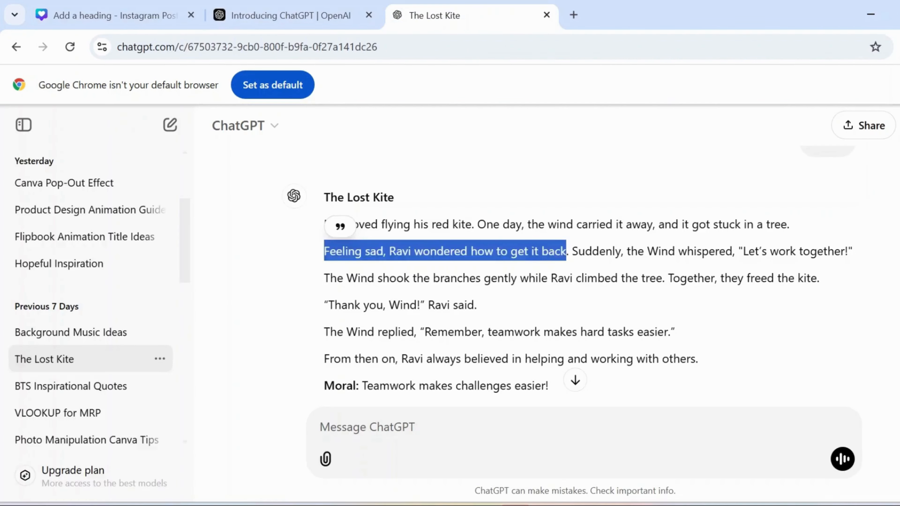
{"action": "key", "text": "ctrl+1"}
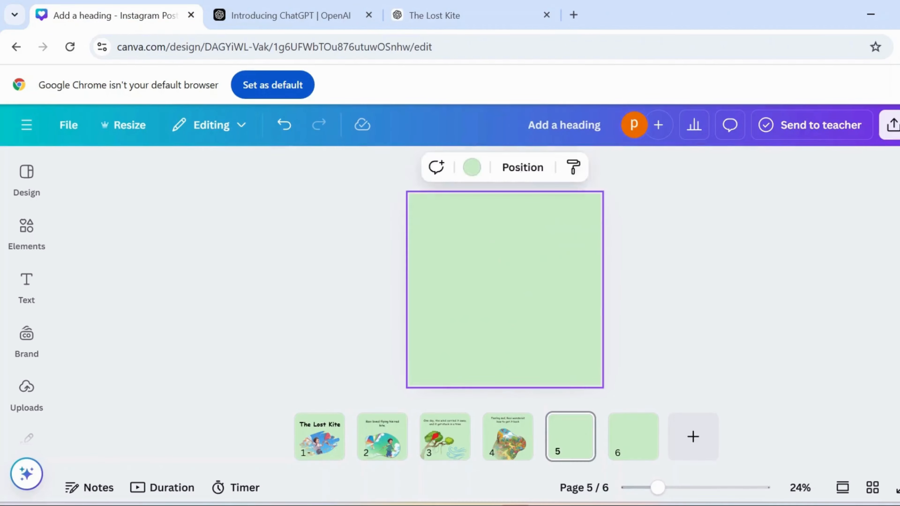
{"action": "key", "text": "ctrl+v"}
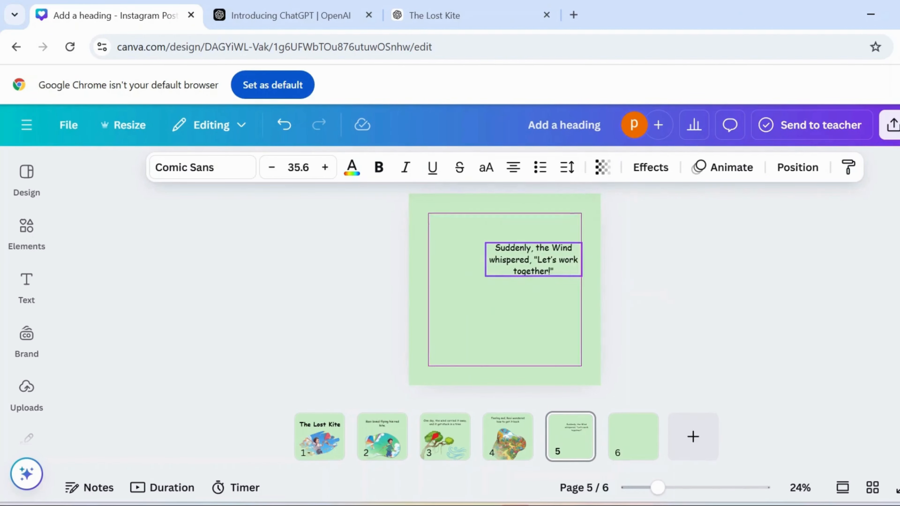
{"action": "key", "text": "ctrl+3"}
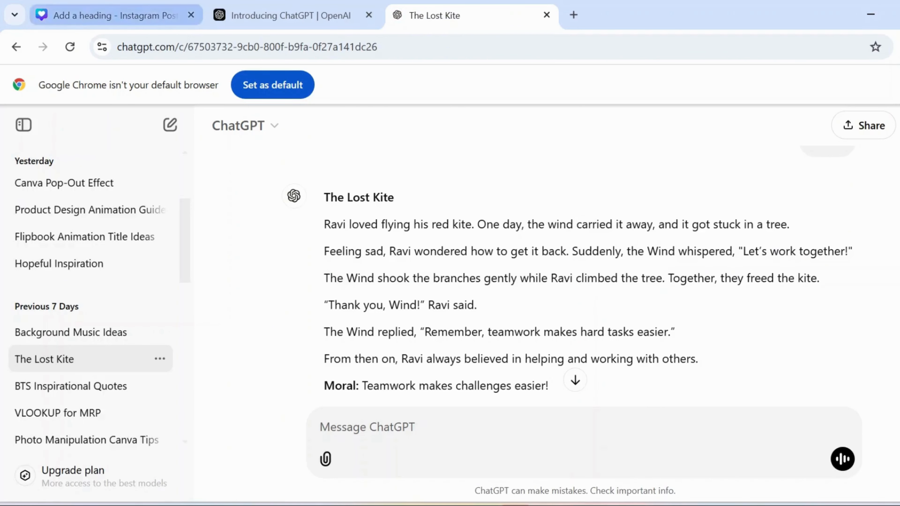
{"action": "key", "text": "ctrl+1"}
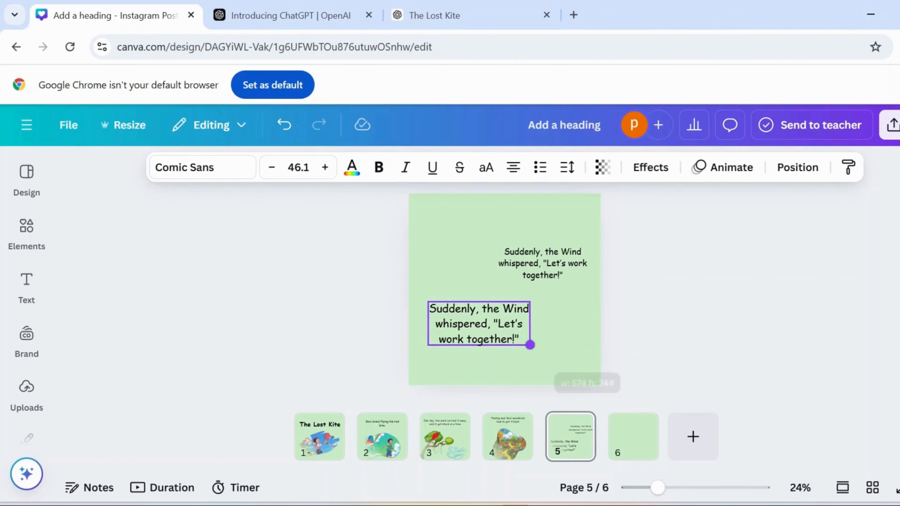
{"action": "key", "text": "Delete"}
- Add "The Wind shook the branches gently while Ravi climbed the tree" from ChatGPT to page 5, shrunk and placed below the first sentence
{"action": "key", "text": "ctrl+3"}
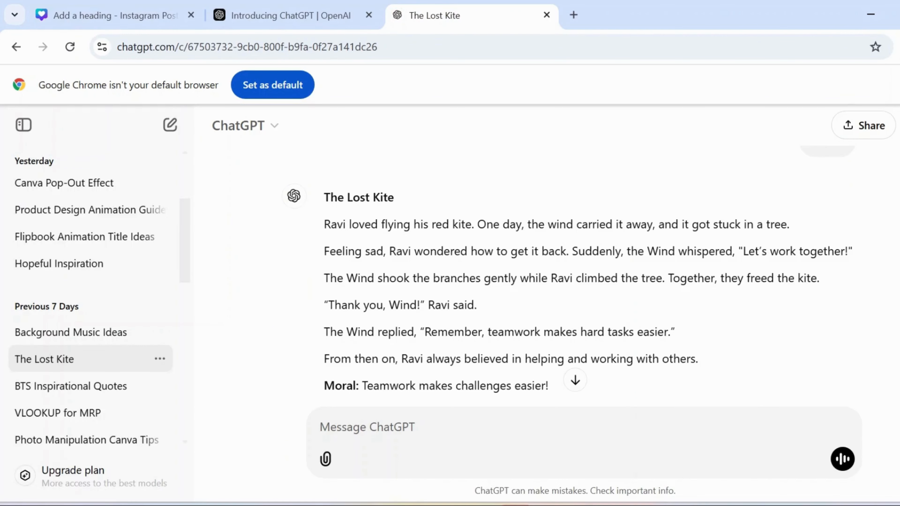
{"action": "key", "text": "ctrl+1"}
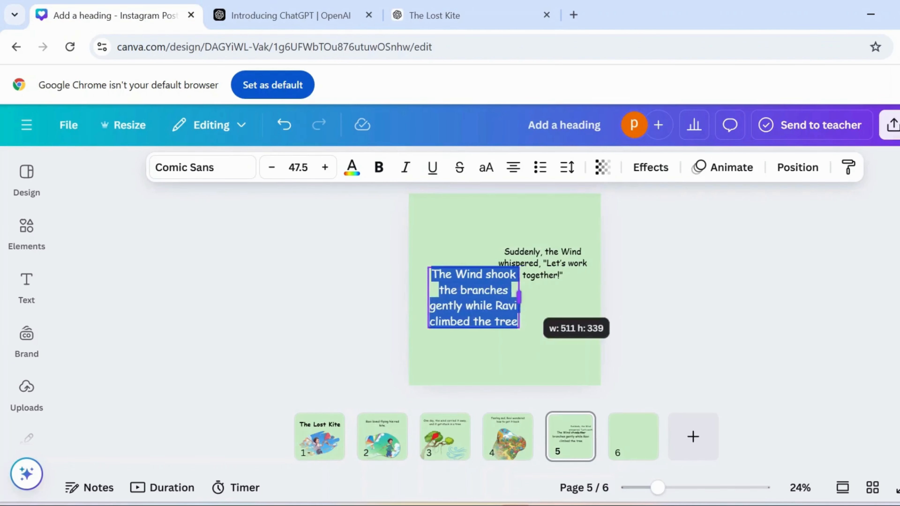
{"action": "left_click_drag", "start_coordinate": [520, 327], "coordinate": [504, 318]}
{"action": "left_click_drag", "start_coordinate": [478, 284], "coordinate": [552, 315]}
{"action": "left_click_drag", "start_coordinate": [544, 264], "coordinate": [545, 258]}
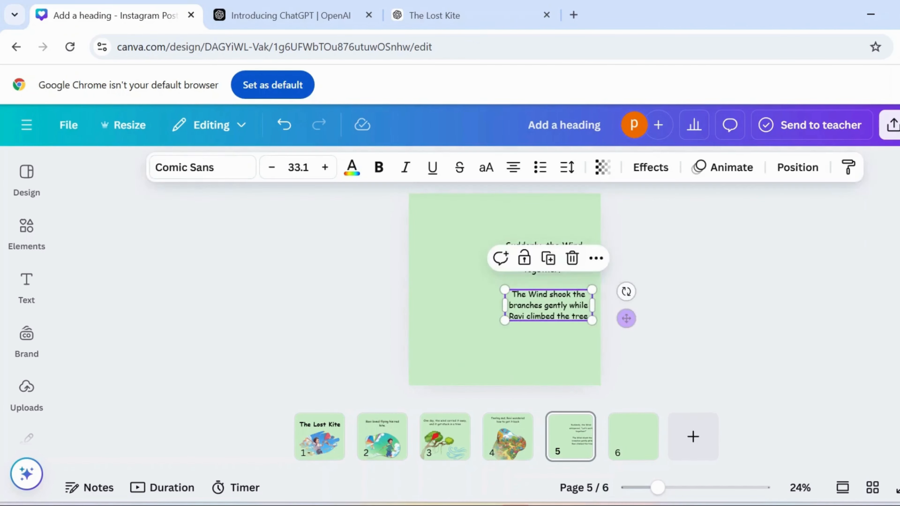
{"action": "left_click", "coordinate": [542, 245]}
- Add the recently used blue blowing cloud graphic to page 5
{"action": "left_click", "coordinate": [26, 232]}
{"action": "left_click", "coordinate": [284, 251]}
{"action": "scroll", "coordinate": [180, 319], "scroll_direction": "down", "scroll_amount": 5}
{"action": "left_click", "coordinate": [89, 273]}
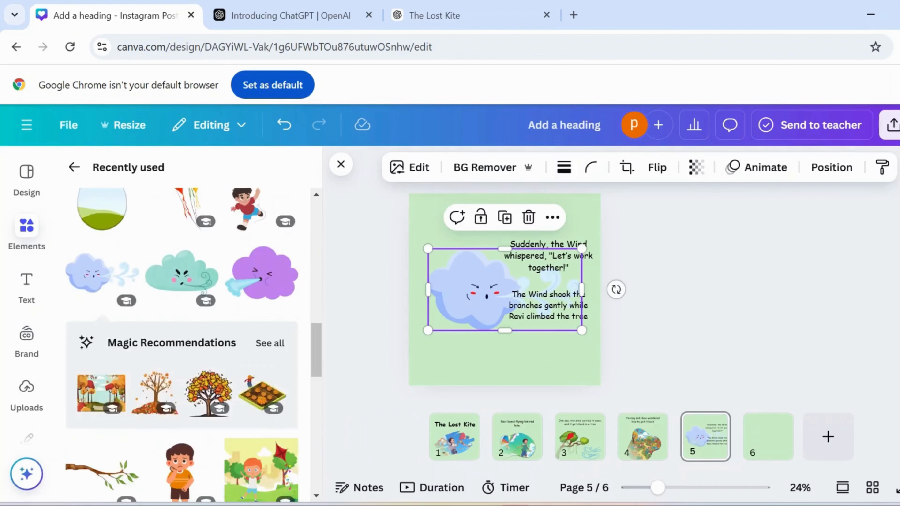
{"action": "left_click", "coordinate": [341, 164]}
- Tilt the blue cloud counterclockwise so it blows up to the right, enlarge it slightly and position it on page 5's left side
{"action": "left_click_drag", "start_coordinate": [616, 290], "coordinate": [611, 253]}
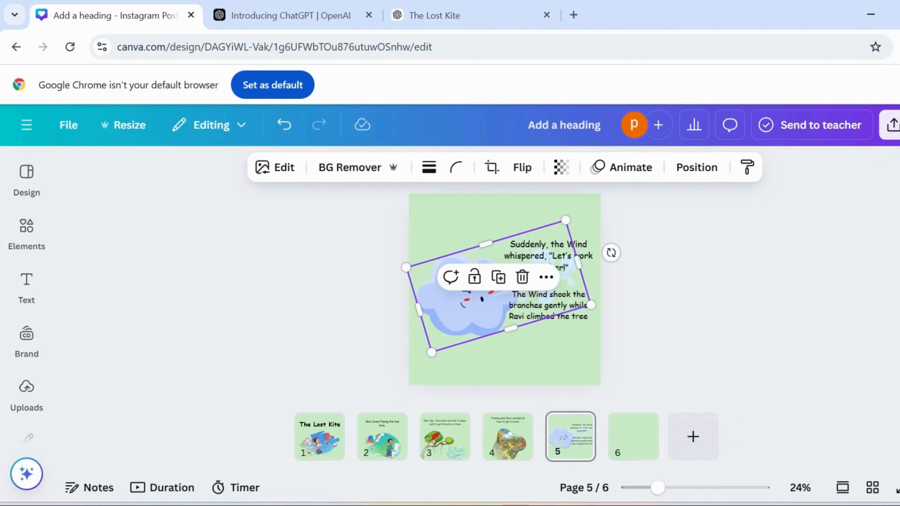
{"action": "left_click_drag", "start_coordinate": [471, 311], "coordinate": [472, 315]}
{"action": "left_click_drag", "start_coordinate": [567, 224], "coordinate": [573, 216]}
{"action": "left_click_drag", "start_coordinate": [490, 301], "coordinate": [498, 312]}
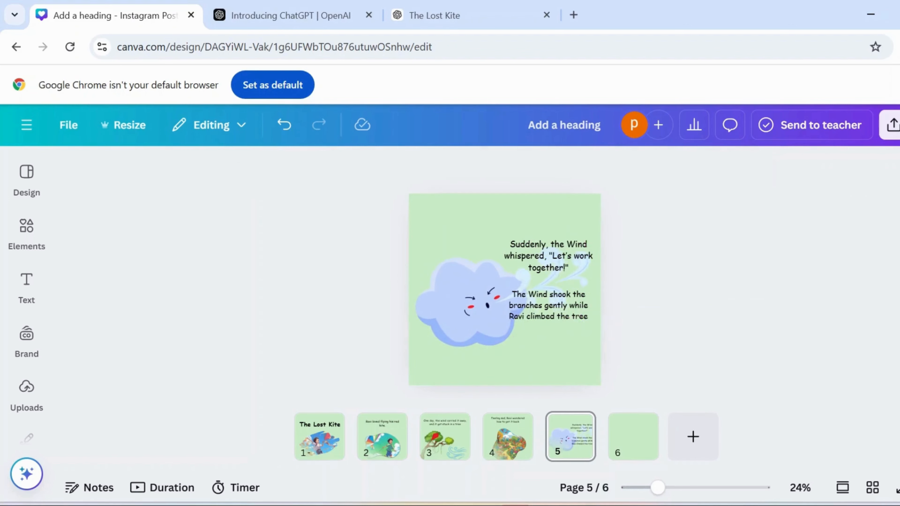
- Open page 6 and try adding "The Wind shook the branches gently while Ravi climbed the tree" from ChatGPT as small text
{"action": "left_click", "coordinate": [633, 435]}
{"action": "left_click", "coordinate": [434, 15]}
{"action": "left_click", "coordinate": [744, 278]}
{"action": "left_click", "coordinate": [115, 16]}
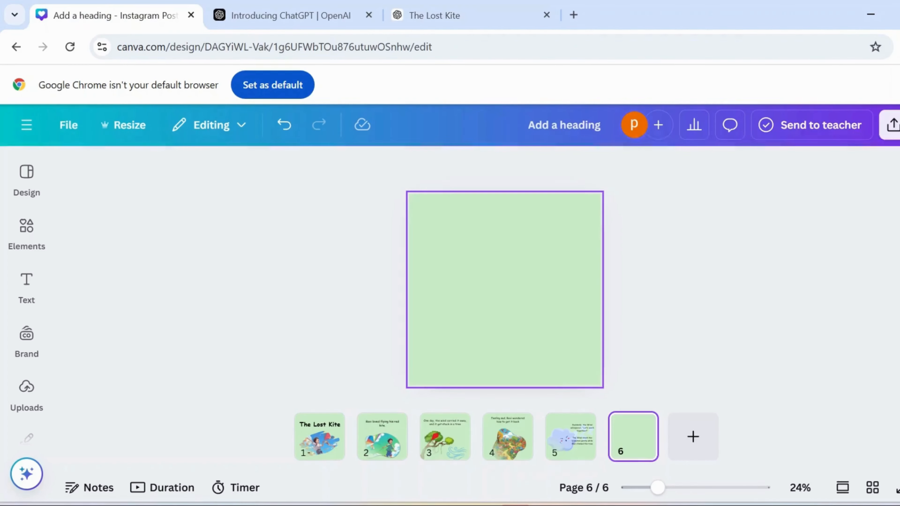
{"action": "left_click", "coordinate": [504, 280]}
{"action": "type", "text": "The Wind shook the branches gently while Ravi climbed the tree"}
{"action": "left_click_drag", "start_coordinate": [582, 312], "coordinate": [550, 302]}
{"action": "left_click_drag", "start_coordinate": [489, 284], "coordinate": [514, 252]}
{"action": "left_click", "coordinate": [434, 15]}
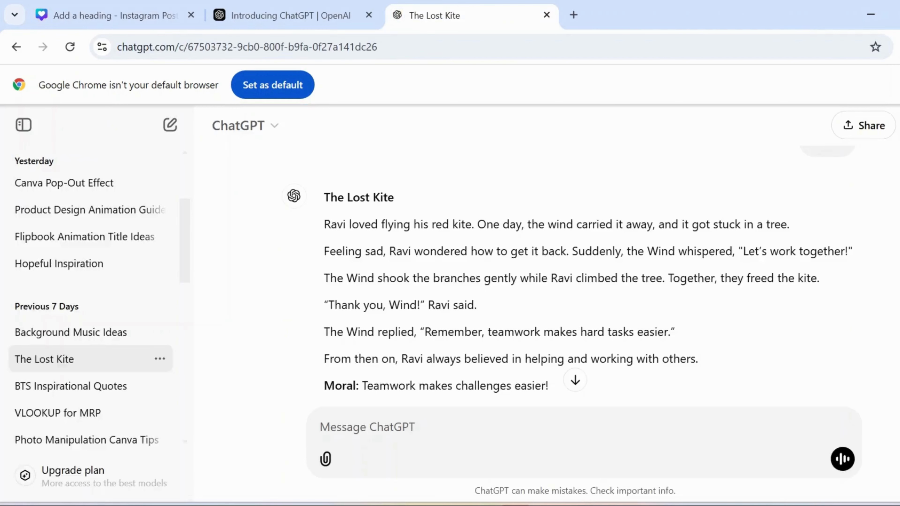
{"action": "left_click", "coordinate": [115, 16]}
{"action": "left_click", "coordinate": [26, 231]}
{"action": "scroll", "coordinate": [177, 319], "scroll_direction": "up", "scroll_amount": 3}
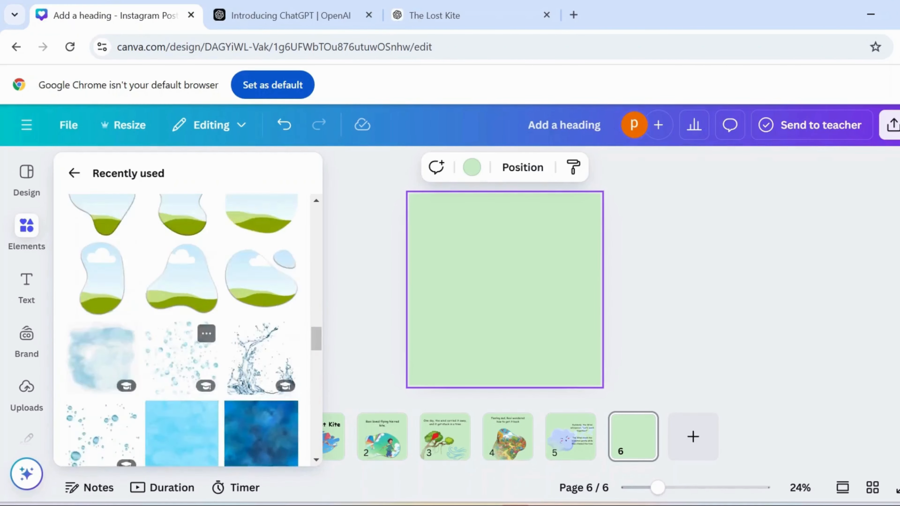
{"action": "left_click", "coordinate": [101, 365]}
{"action": "left_click_drag", "start_coordinate": [582, 289], "coordinate": [496, 375]}
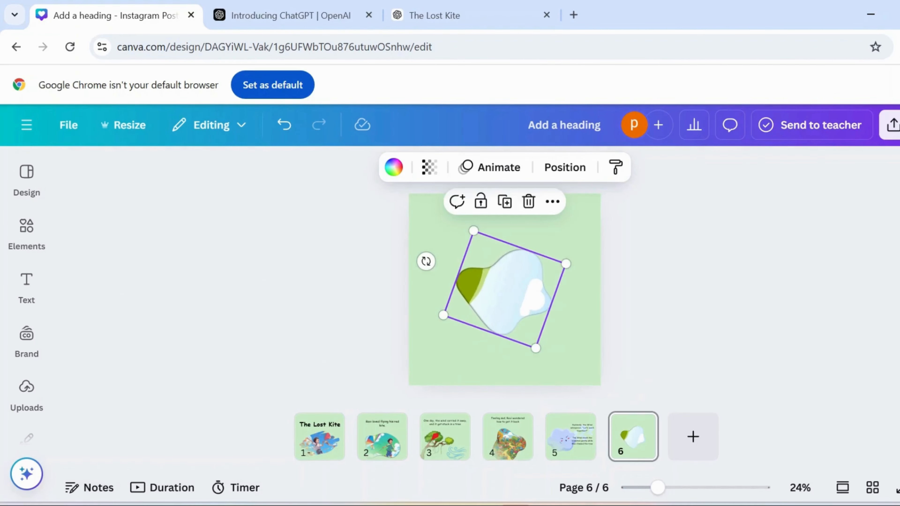
{"action": "key", "text": "Delete"}
- Add the wavy landscape frame from the recently used elements to page 6, enlarge it and place it at the page's lower left
{"action": "left_click", "coordinate": [26, 230]}
{"action": "scroll", "coordinate": [180, 318], "scroll_direction": "up", "scroll_amount": 5}
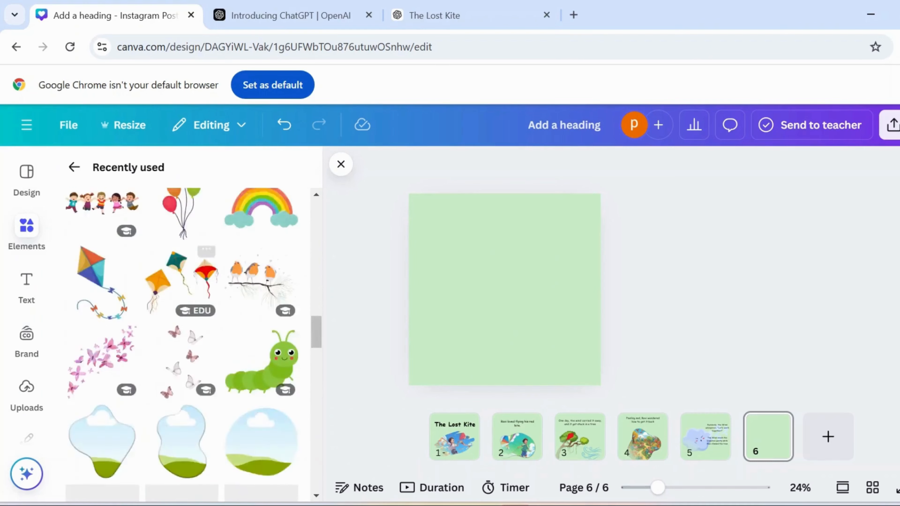
{"action": "scroll", "coordinate": [180, 319], "scroll_direction": "down", "scroll_amount": 5}
{"action": "left_click", "coordinate": [100, 231]}
{"action": "left_click_drag", "start_coordinate": [557, 327], "coordinate": [583, 356]}
{"action": "left_click_drag", "start_coordinate": [518, 301], "coordinate": [481, 324]}
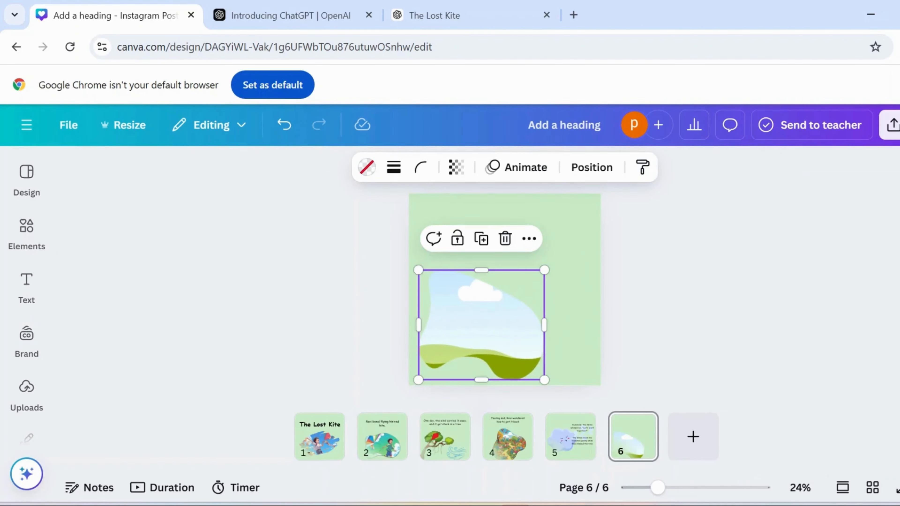
- Fill page 6's frame with the uploaded picture of the child raising his arms in a sunny meadow
{"action": "left_click", "coordinate": [26, 390]}
{"action": "left_click", "coordinate": [261, 407]}
{"action": "left_click_drag", "start_coordinate": [504, 289], "coordinate": [481, 325]}
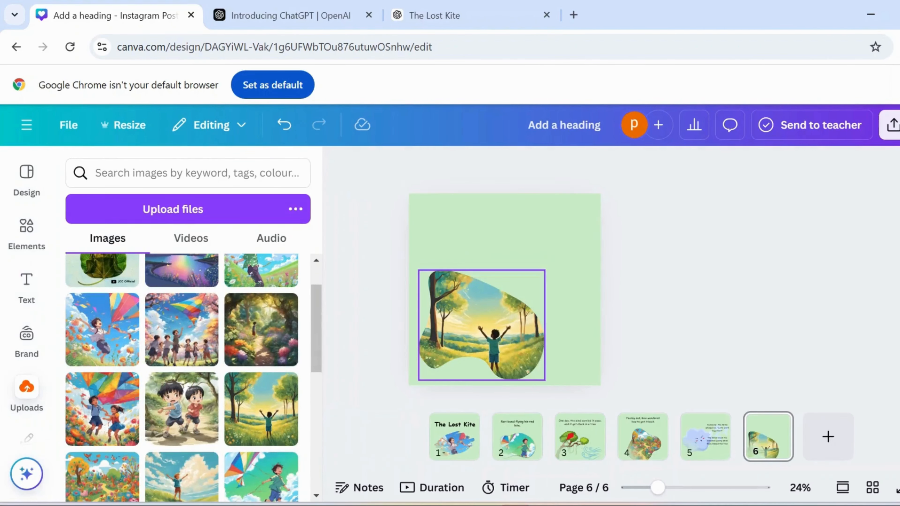
- Add "Together, they freed the kite." to page 6 as narrow two-line text in the page's upper right
{"action": "type", "text": "Together, they freed the kite."}
{"action": "left_click_drag", "start_coordinate": [507, 289], "coordinate": [523, 236]}
{"action": "left_click_drag", "start_coordinate": [601, 250], "coordinate": [561, 243]}
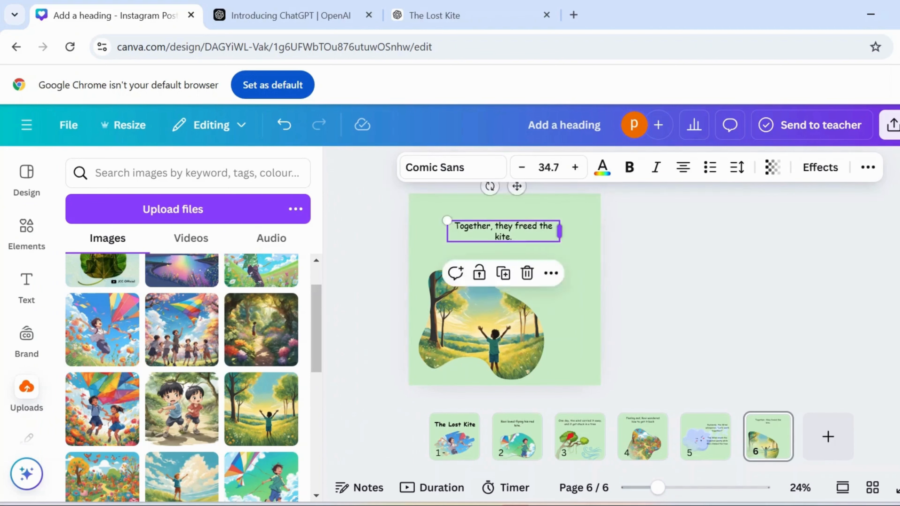
{"action": "left_click_drag", "start_coordinate": [503, 232], "coordinate": [525, 224]}
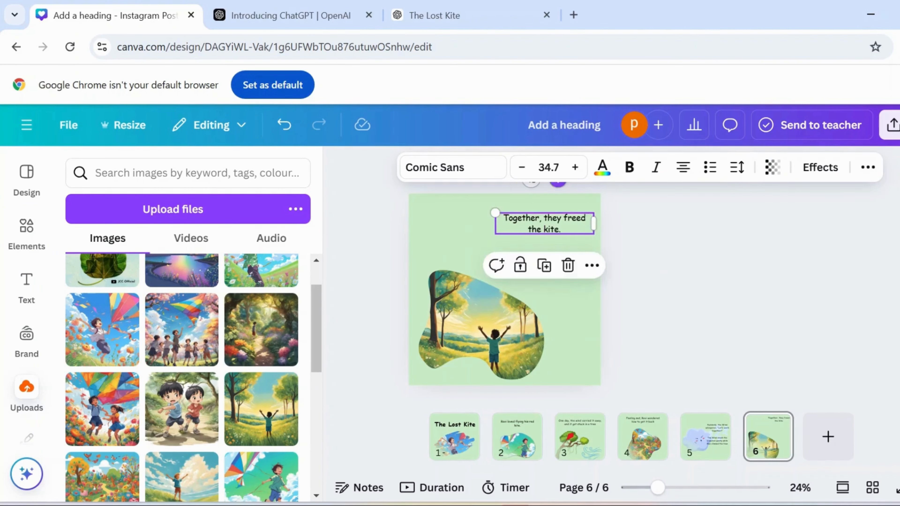
{"action": "key", "text": "Escape"}
- Copy "Thank you, Wind!" Ravi said. from ChatGPT to page 6, shrunk onto two lines below the first sentence
{"action": "left_click", "coordinate": [434, 15]}
{"action": "left_click_drag", "start_coordinate": [324, 304], "coordinate": [475, 303]}
{"action": "key", "text": "ctrl+c"}
{"action": "left_click", "coordinate": [115, 15]}
{"action": "key", "text": "ctrl+v"}
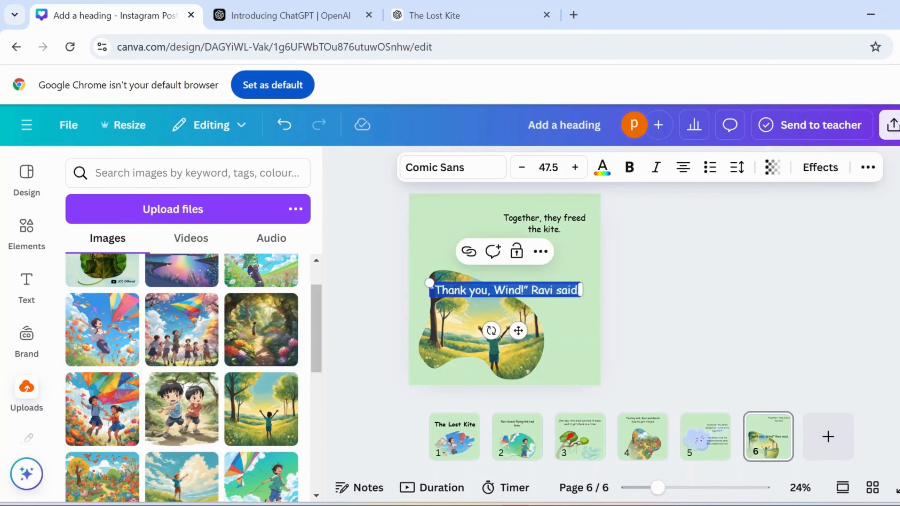
{"action": "left_click_drag", "start_coordinate": [539, 312], "coordinate": [547, 270]}
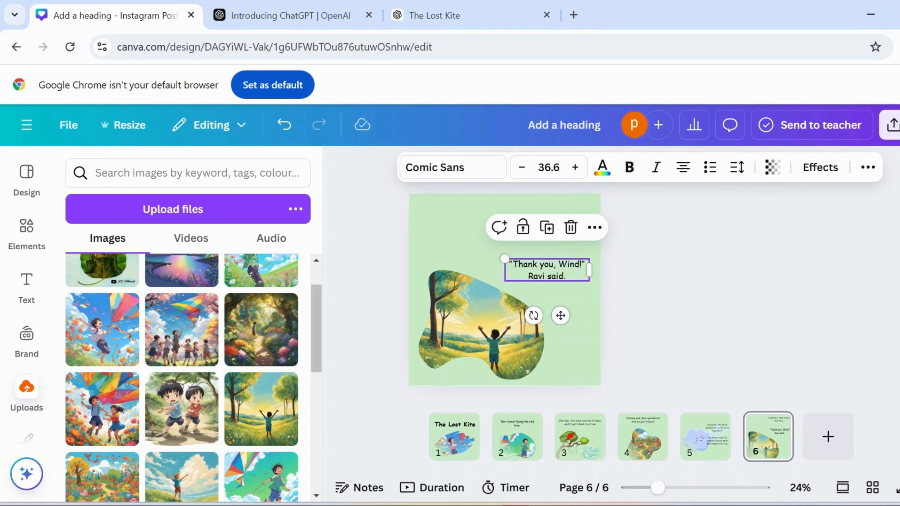
{"action": "left_click", "coordinate": [544, 223]}
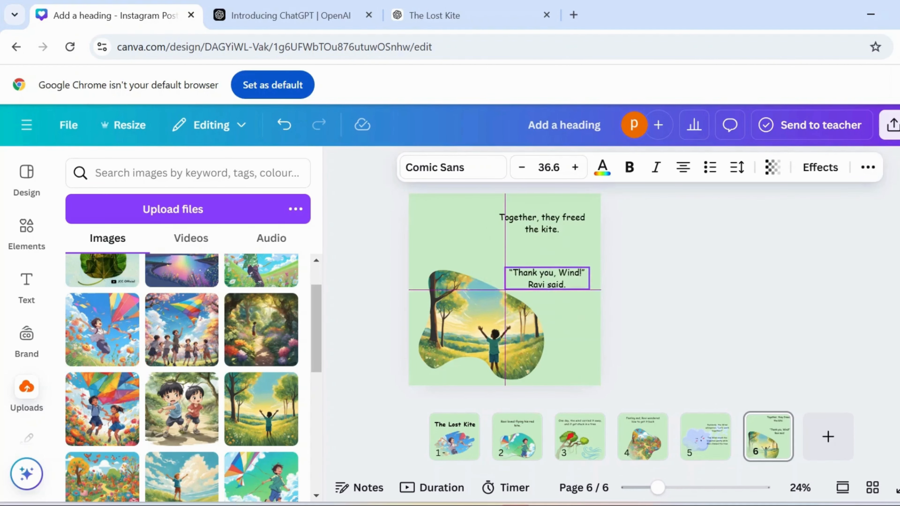
- Add page 7 with the recently used rounded two-lobed frame, enlarged and placed at the page's lower right
{"action": "key", "text": "ctrl+Return"}
{"action": "left_click", "coordinate": [27, 230]}
{"action": "scroll", "coordinate": [188, 319], "scroll_direction": "down", "scroll_amount": 10}
{"action": "left_click", "coordinate": [261, 271]}
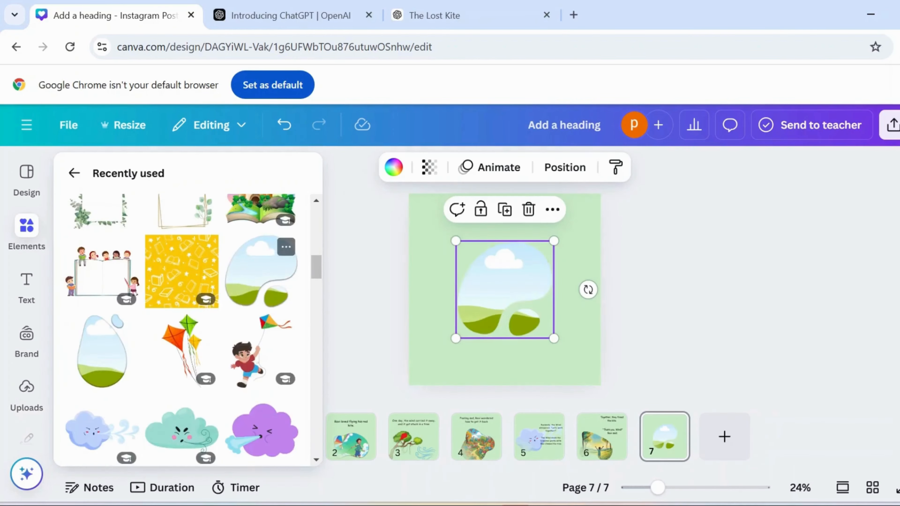
{"action": "left_click", "coordinate": [74, 173]}
{"action": "left_click_drag", "start_coordinate": [504, 283], "coordinate": [494, 283]}
{"action": "left_click_drag", "start_coordinate": [543, 338], "coordinate": [572, 368]}
{"action": "left_click_drag", "start_coordinate": [510, 305], "coordinate": [527, 322]}
{"action": "left_click", "coordinate": [684, 294]}
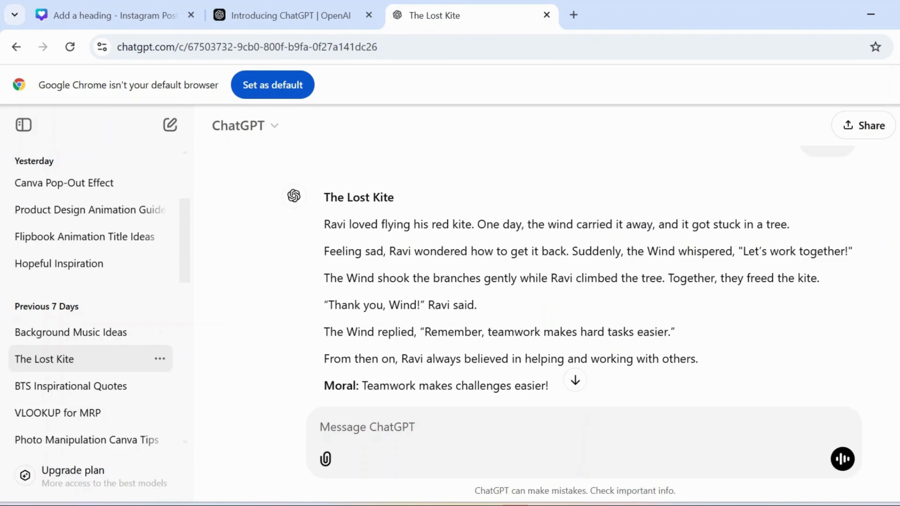
- Copy "The Wind replied, "Remember, teamwork makes hard tasks easier."" from ChatGPT onto page 7 as small text above the frame
{"action": "left_click_drag", "start_coordinate": [671, 331], "coordinate": [325, 331]}
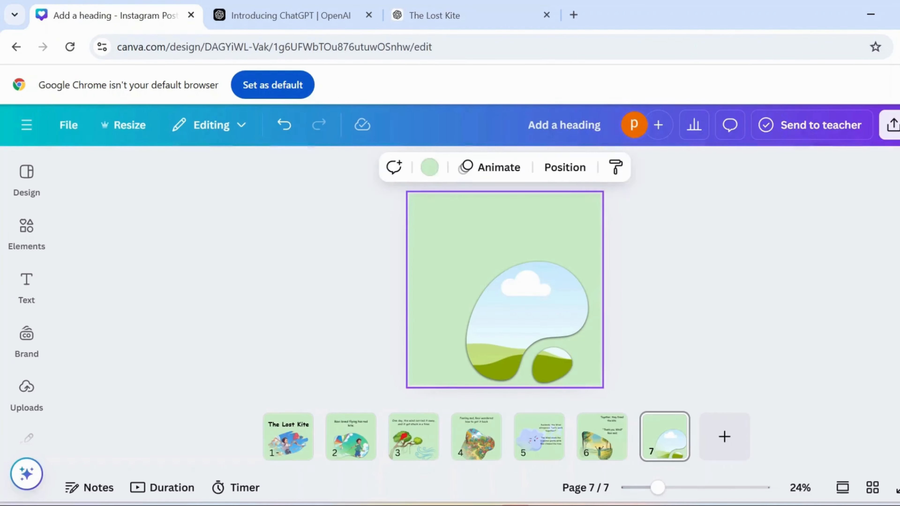
{"action": "key", "text": "ctrl+v"}
{"action": "left_click_drag", "start_coordinate": [505, 290], "coordinate": [494, 249]}
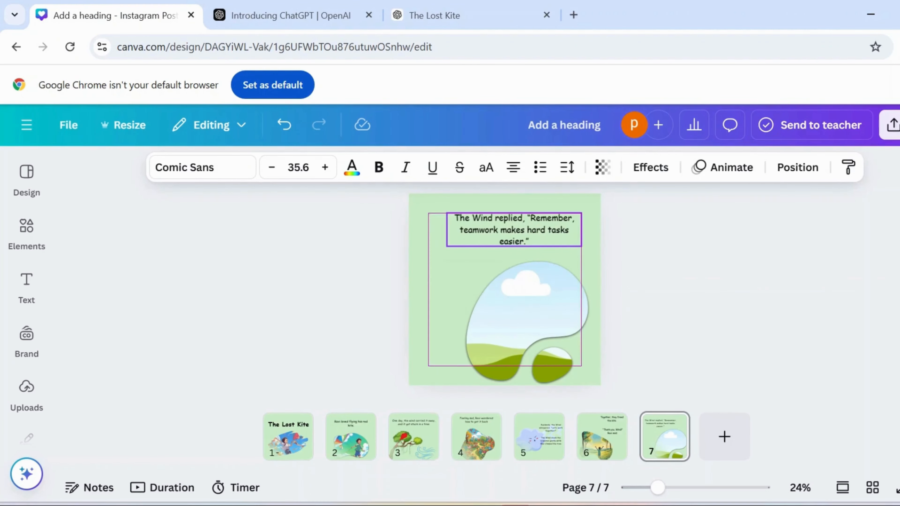
{"action": "left_click", "coordinate": [673, 290]}
{"action": "left_click", "coordinate": [436, 302]}
- Fill page 7's frame with the uploaded picture of two children flying under a rainbow-coloured kite
{"action": "left_click", "coordinate": [26, 395]}
{"action": "scroll", "coordinate": [177, 372], "scroll_direction": "down", "scroll_amount": 5}
{"action": "left_click", "coordinate": [102, 311]}
{"action": "left_click", "coordinate": [342, 164]}
{"action": "left_click_drag", "start_coordinate": [505, 290], "coordinate": [518, 315]}
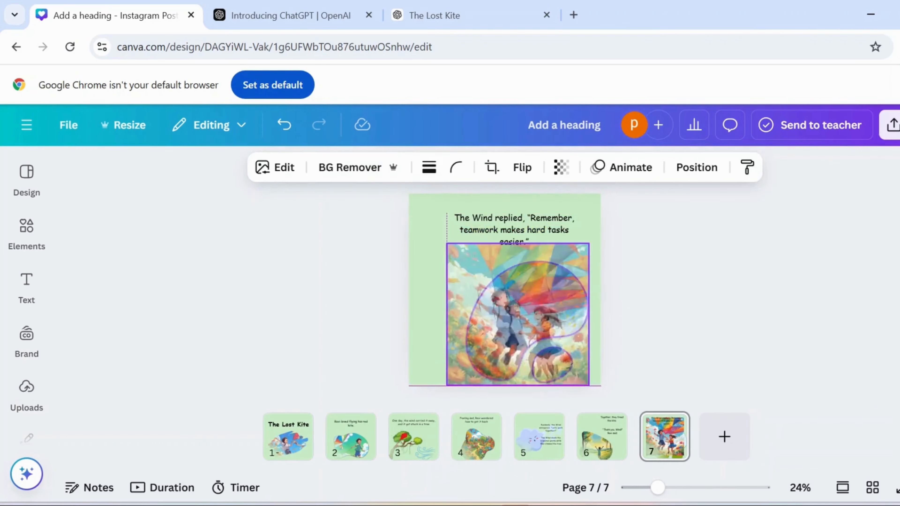
{"action": "double_click", "coordinate": [547, 324]}
{"action": "left_click", "coordinate": [622, 321]}
- Add page 8 with the recently used star-like blob frame, enlarged and placed in the page's lower middle
{"action": "left_click", "coordinate": [723, 436]}
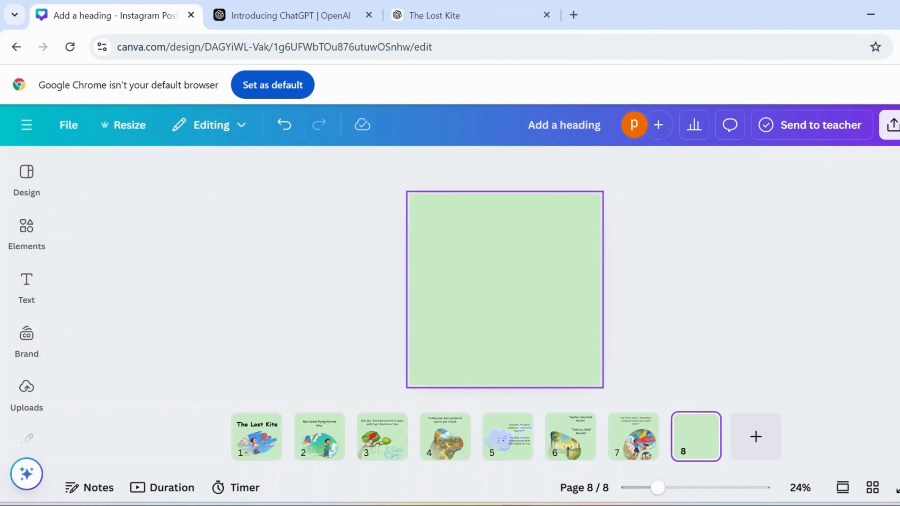
{"action": "left_click", "coordinate": [26, 234]}
{"action": "left_click", "coordinate": [94, 295]}
{"action": "left_click", "coordinate": [339, 163]}
{"action": "left_click_drag", "start_coordinate": [518, 303], "coordinate": [493, 330]}
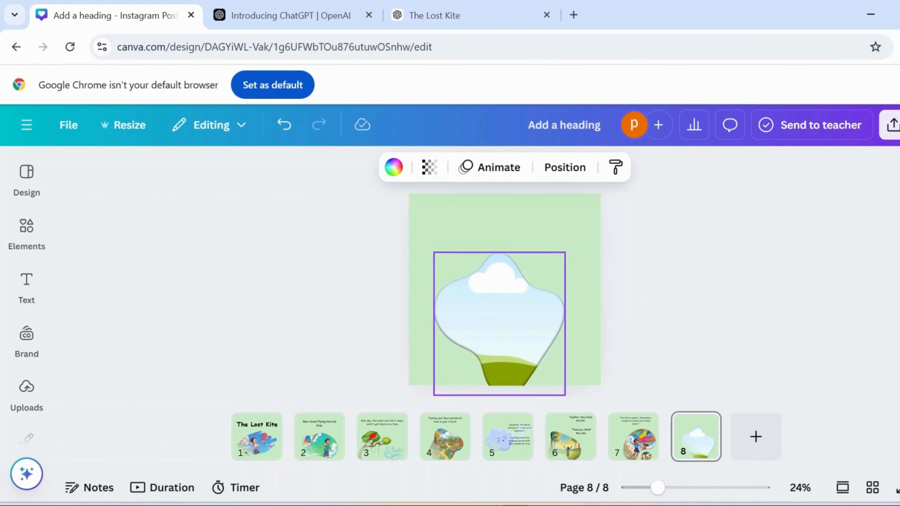
{"action": "left_click_drag", "start_coordinate": [564, 252], "coordinate": [570, 245]}
{"action": "left_click", "coordinate": [656, 270]}
- Fill page 8's frame with the uploaded picture of a child on a flowery forest path, and add page 9
{"action": "left_click", "coordinate": [26, 393]}
{"action": "scroll", "coordinate": [180, 377], "scroll_direction": "down", "scroll_amount": 4}
{"action": "scroll", "coordinate": [181, 377], "scroll_direction": "up", "scroll_amount": 3}
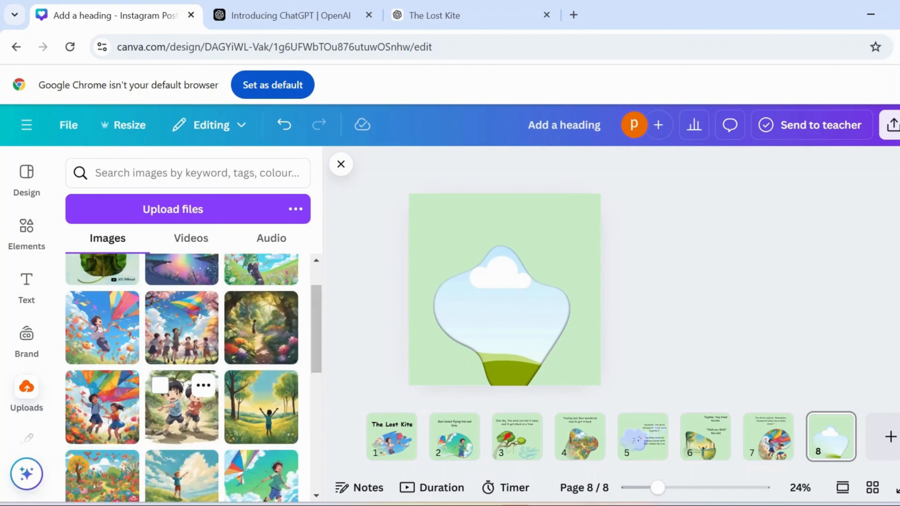
{"action": "scroll", "coordinate": [181, 404], "scroll_direction": "up", "scroll_amount": 2}
{"action": "left_click", "coordinate": [266, 317]}
{"action": "left_click", "coordinate": [340, 164]}
{"action": "left_click_drag", "start_coordinate": [503, 289], "coordinate": [502, 312]}
{"action": "left_click", "coordinate": [755, 436]}
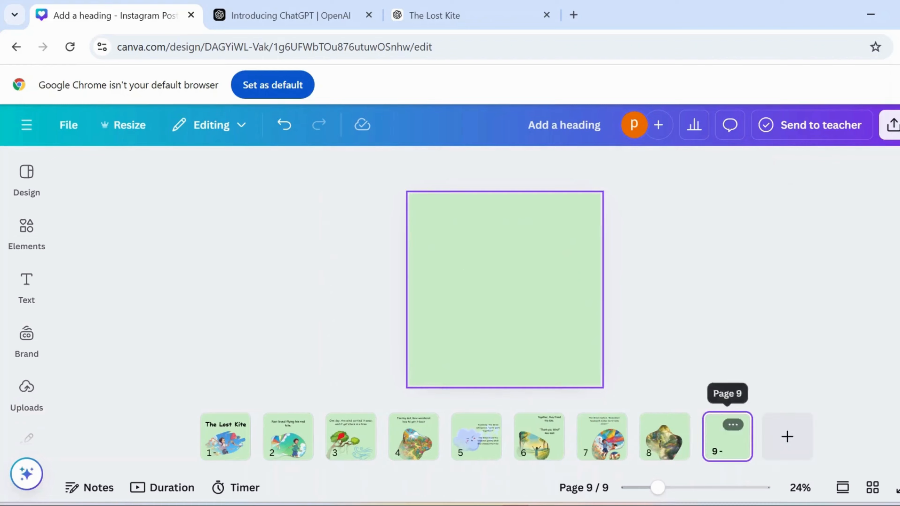
- Copy "From then on, Ravi always believed in helping and working with others." from ChatGPT onto page 8 as small text above the picture
{"action": "left_click", "coordinate": [665, 436]}
{"action": "left_click", "coordinate": [434, 15]}
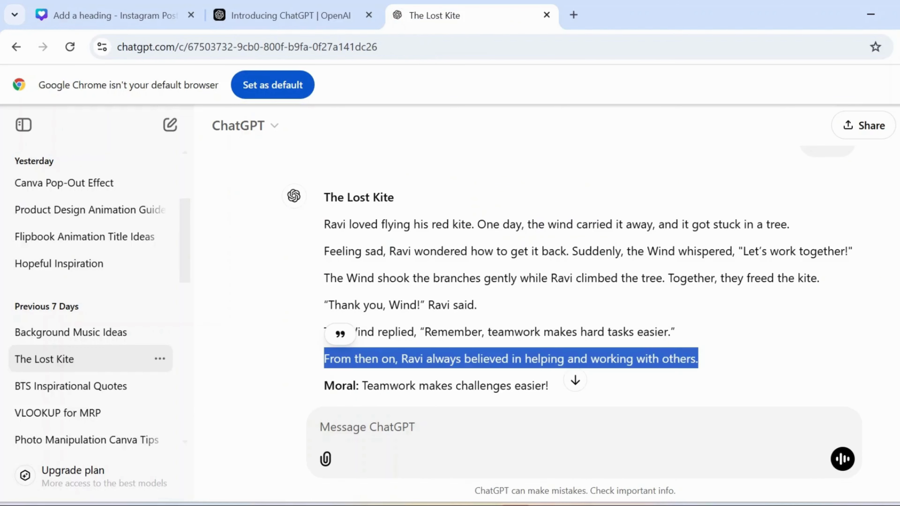
{"action": "key", "text": "ctrl+1"}
{"action": "type", "text": "From then on, Ravi always believed in helping and working with others."}
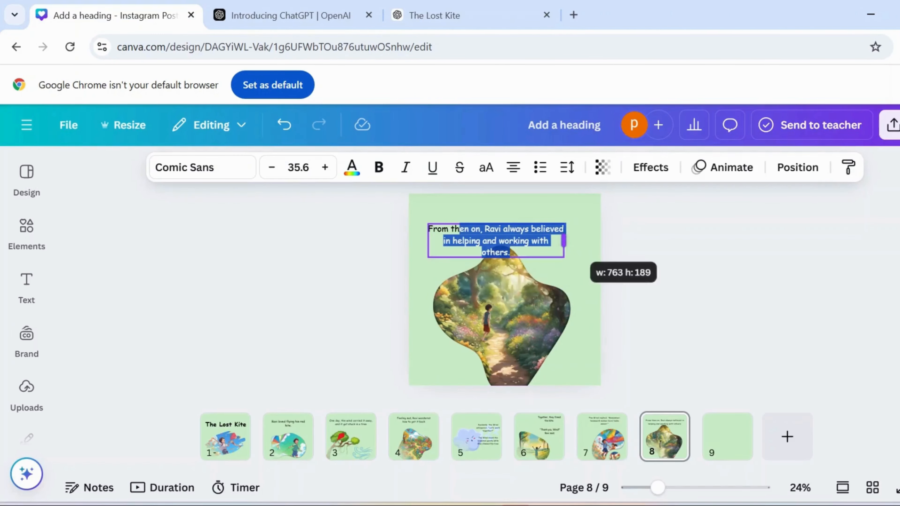
{"action": "left_click_drag", "start_coordinate": [547, 241], "coordinate": [560, 241]}
{"action": "left_click_drag", "start_coordinate": [494, 240], "coordinate": [505, 220]}
- Shift page 8's framed picture slightly to the right and align the sentence above it
{"action": "left_click_drag", "start_coordinate": [501, 319], "coordinate": [512, 319]}
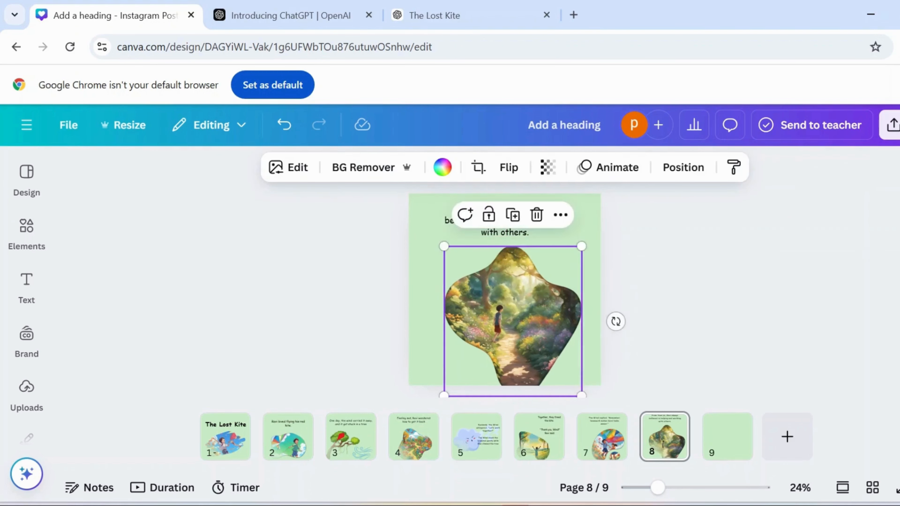
{"action": "left_click", "coordinate": [637, 301]}
{"action": "mouse_move", "coordinate": [504, 221]}
{"action": "left_mouse_down"}
{"action": "mouse_move", "coordinate": [516, 221]}
{"action": "mouse_move", "coordinate": [505, 223]}
{"action": "left_mouse_up"}
{"action": "left_click", "coordinate": [637, 301]}
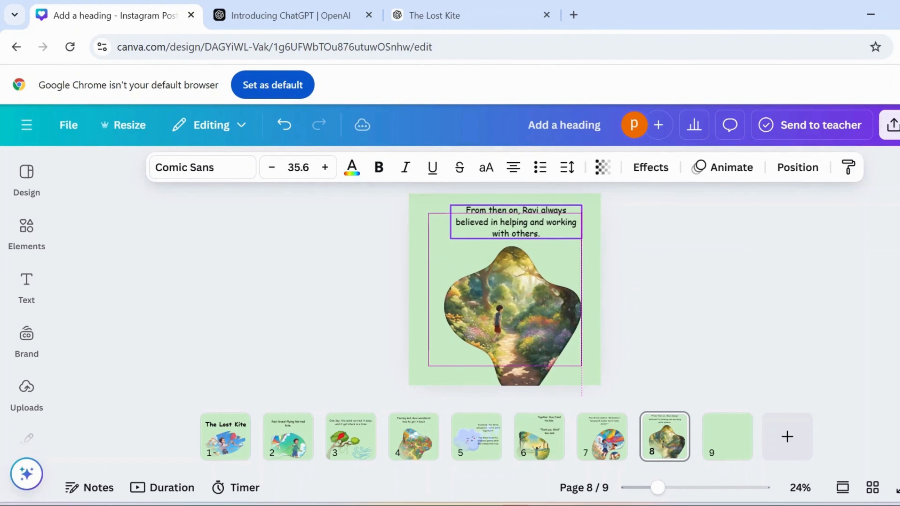
- Add the recently used wavy landscape frame to page 9, enlarge it to about 760 px wide and center it in the lower half
{"action": "left_click", "coordinate": [727, 436]}
{"action": "left_click", "coordinate": [27, 230]}
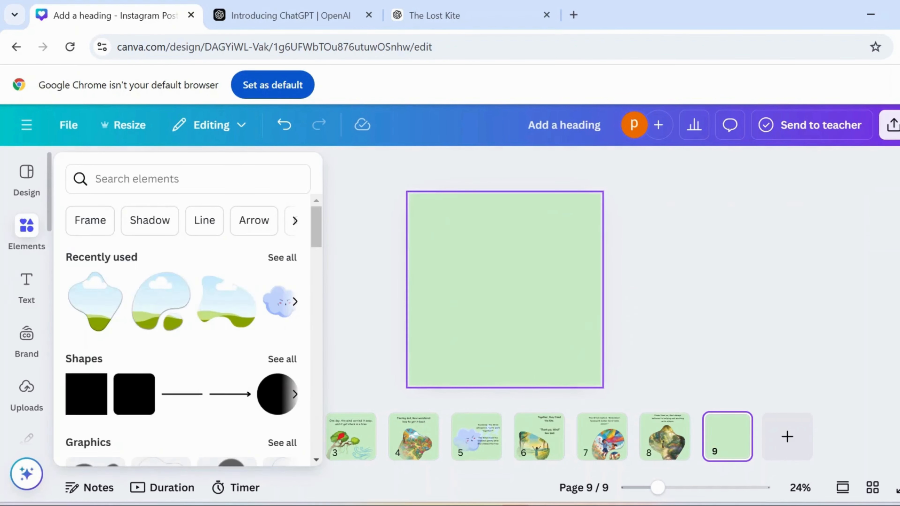
{"action": "left_click", "coordinate": [227, 302]}
{"action": "left_click_drag", "start_coordinate": [554, 332], "coordinate": [586, 359]}
{"action": "left_click_drag", "start_coordinate": [521, 303], "coordinate": [505, 314]}
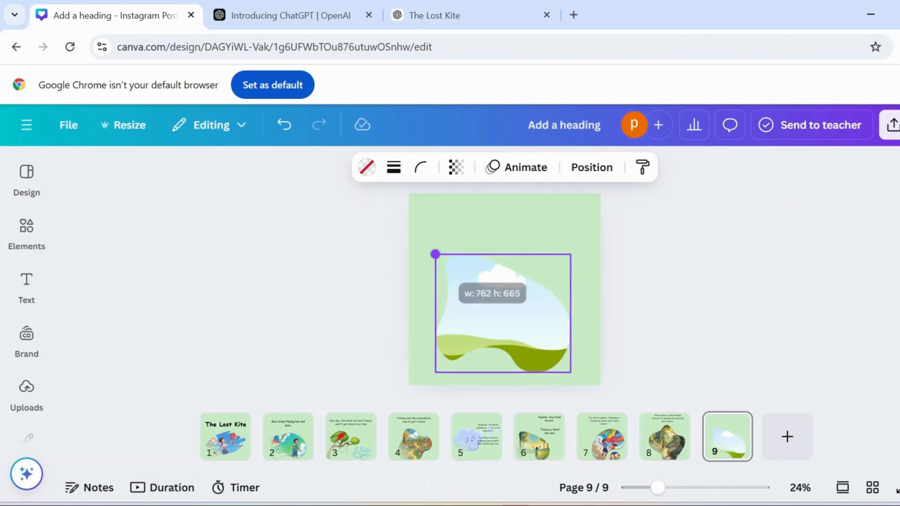
{"action": "left_click_drag", "start_coordinate": [435, 254], "coordinate": [433, 252]}
{"action": "left_click_drag", "start_coordinate": [502, 312], "coordinate": [505, 311]}
{"action": "left_click", "coordinate": [27, 232]}
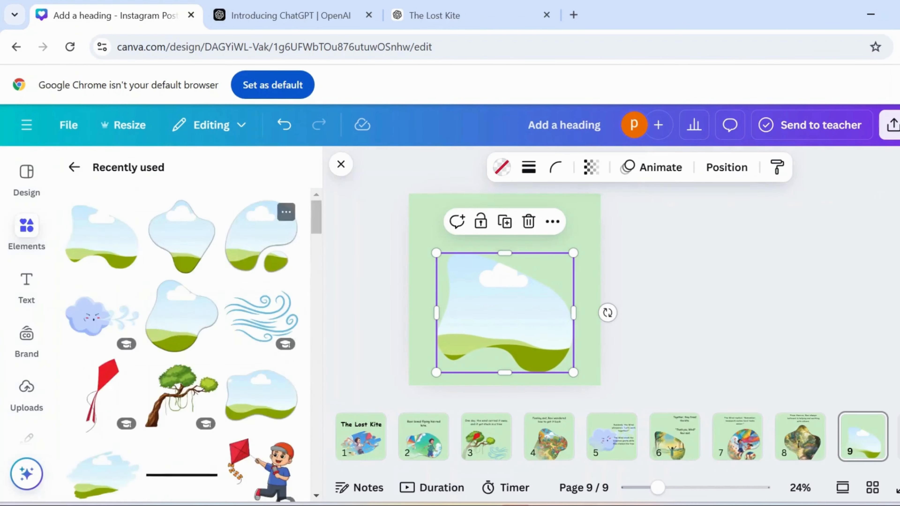
{"action": "scroll", "coordinate": [260, 241], "scroll_direction": "down", "scroll_amount": 3}
{"action": "left_click", "coordinate": [341, 164]}
- Copy "Moral: Teamwork makes challenges easier!" from ChatGPT onto page 9 as two-line text above the frame
{"action": "left_click", "coordinate": [434, 15]}
{"action": "left_click_drag", "start_coordinate": [323, 386], "coordinate": [548, 385]}
{"action": "key", "text": "ctrl+c"}
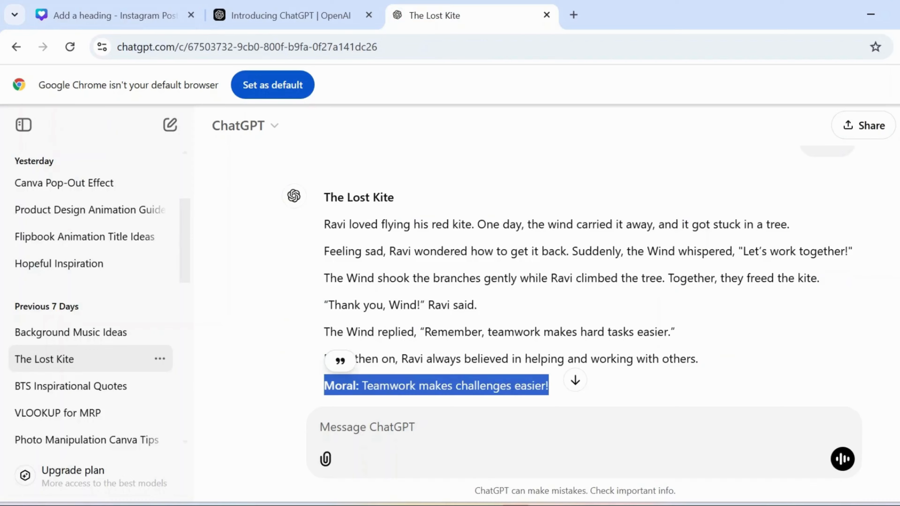
{"action": "left_click", "coordinate": [117, 15]}
{"action": "key", "text": "ctrl+v"}
{"action": "left_click_drag", "start_coordinate": [616, 302], "coordinate": [545, 218]}
{"action": "left_click", "coordinate": [378, 167]}
{"action": "left_click", "coordinate": [354, 241]}
{"action": "left_click", "coordinate": [504, 217]}
{"action": "left_click_drag", "start_coordinate": [421, 212], "coordinate": [415, 211]}
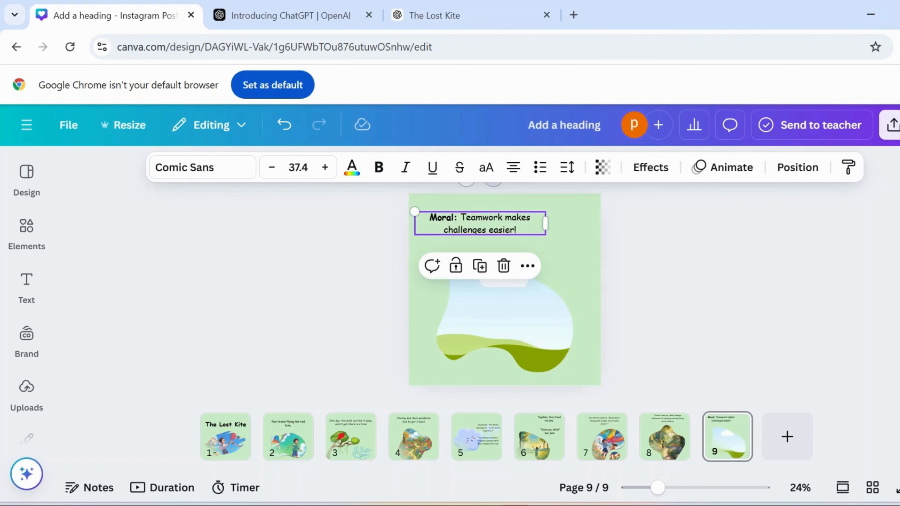
- Enlarge the moral text on page 9 and center it above the frame
{"action": "left_click_drag", "start_coordinate": [492, 185], "coordinate": [514, 191]}
{"action": "left_click_drag", "start_coordinate": [435, 218], "coordinate": [420, 215]}
{"action": "left_click_drag", "start_coordinate": [600, 241], "coordinate": [612, 239]}
{"action": "left_click", "coordinate": [655, 248]}
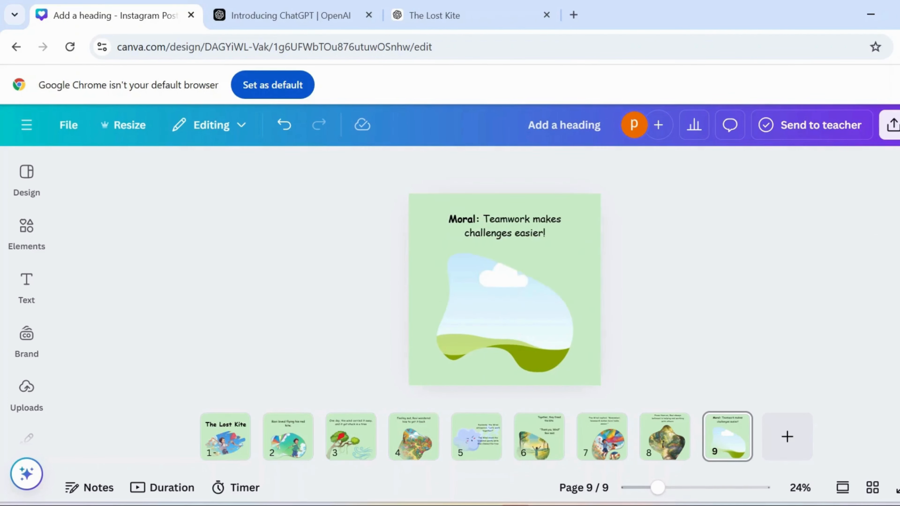
{"action": "left_click", "coordinate": [504, 226]}
- Generate images in Magic Media from the prompt "a group of children flying kite anime"
{"action": "left_click", "coordinate": [26, 438]}
{"action": "scroll", "coordinate": [26, 319], "scroll_direction": "down", "scroll_amount": 3}
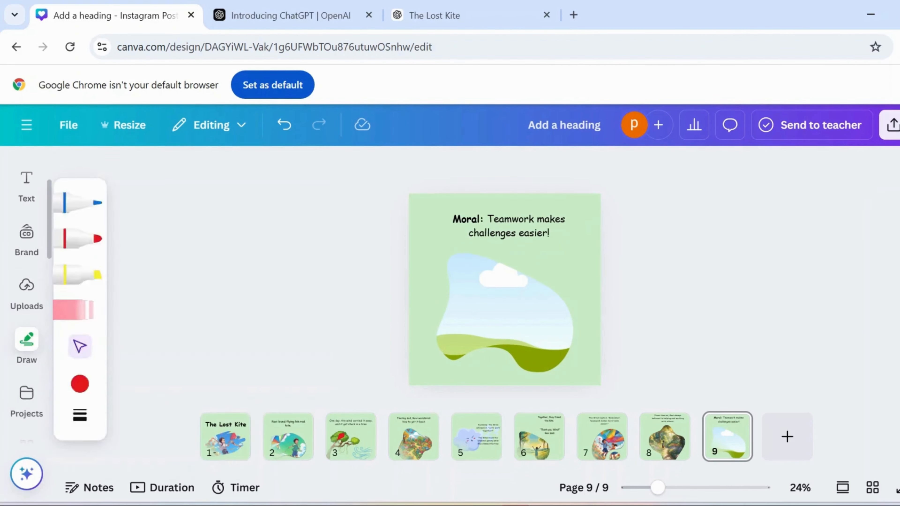
{"action": "left_click", "coordinate": [26, 365]}
{"action": "left_click", "coordinate": [181, 257]}
{"action": "type", "text": "a group of children flying kite anime"}
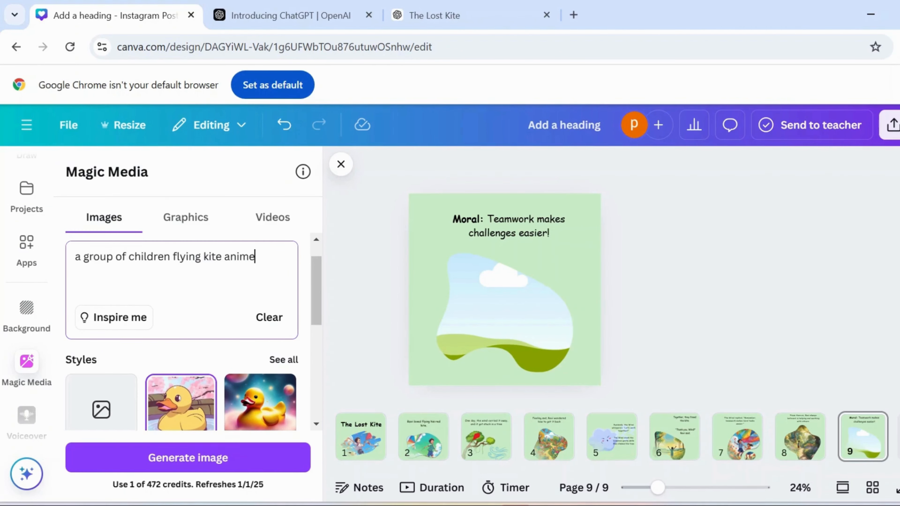
{"action": "key", "text": "Return"}
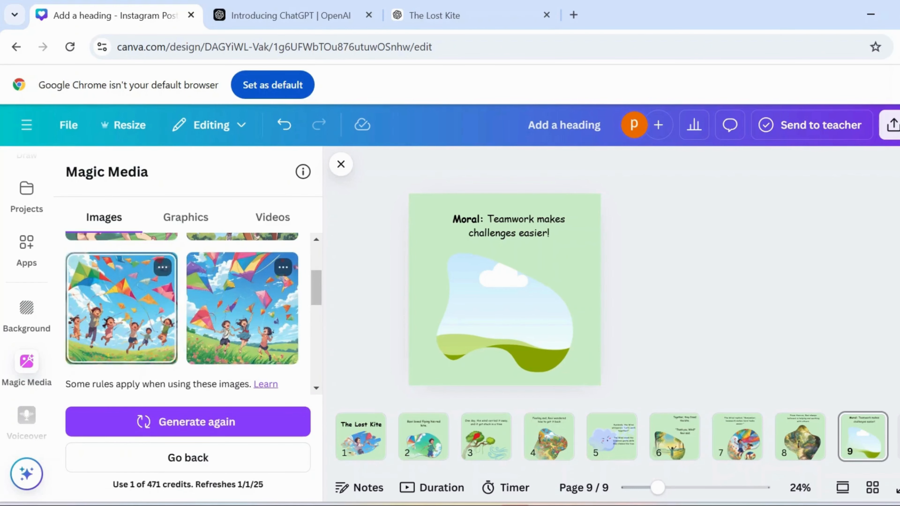
- Fill page 9's frame with the generated picture of a row of children jumping beneath many kites
{"action": "left_click", "coordinate": [121, 307]}
{"action": "left_click", "coordinate": [340, 164]}
{"action": "left_click_drag", "start_coordinate": [505, 290], "coordinate": [504, 313]}
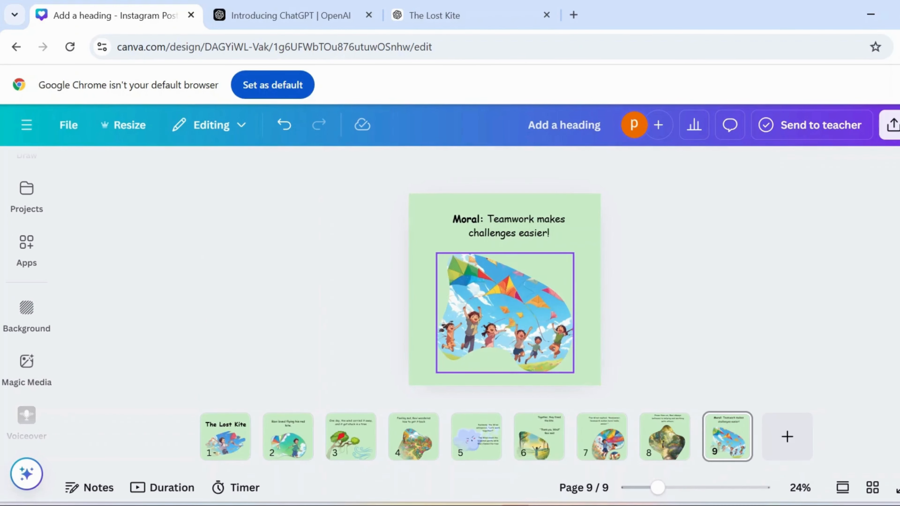
- Remove the generated picture of jumping children from page 9's frame
{"action": "double_click", "coordinate": [504, 312]}
{"action": "left_click", "coordinate": [301, 172]}
{"action": "left_click", "coordinate": [528, 222]}
{"action": "left_click", "coordinate": [538, 260]}
- Fill page 9's frame with the uploaded picture of boys cheering beneath a colorful kite
{"action": "left_click", "coordinate": [26, 312]}
{"action": "scroll", "coordinate": [27, 248], "scroll_direction": "up", "scroll_amount": 3}
{"action": "left_click", "coordinate": [27, 226]}
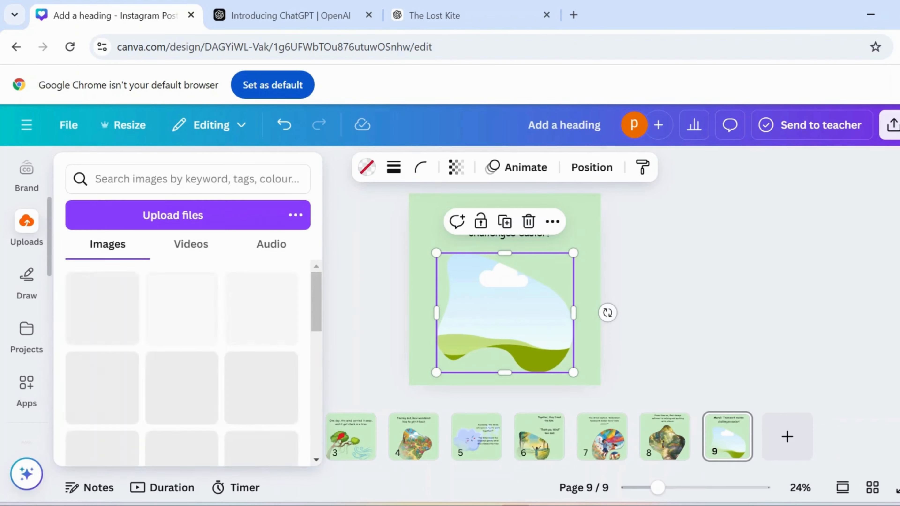
{"action": "left_click", "coordinate": [261, 388]}
{"action": "left_click_drag", "start_coordinate": [504, 289], "coordinate": [505, 310]}
{"action": "double_click", "coordinate": [504, 312]}
{"action": "left_click", "coordinate": [637, 313]}
{"action": "double_click", "coordinate": [504, 314]}
{"action": "left_click", "coordinate": [252, 470]}
{"action": "left_click", "coordinate": [301, 336]}
- Add the recently used three-kites graphic, semi-transparent, to page 1's upper-right corner and enlarge the framed picture slightly
{"action": "left_click", "coordinate": [225, 436]}
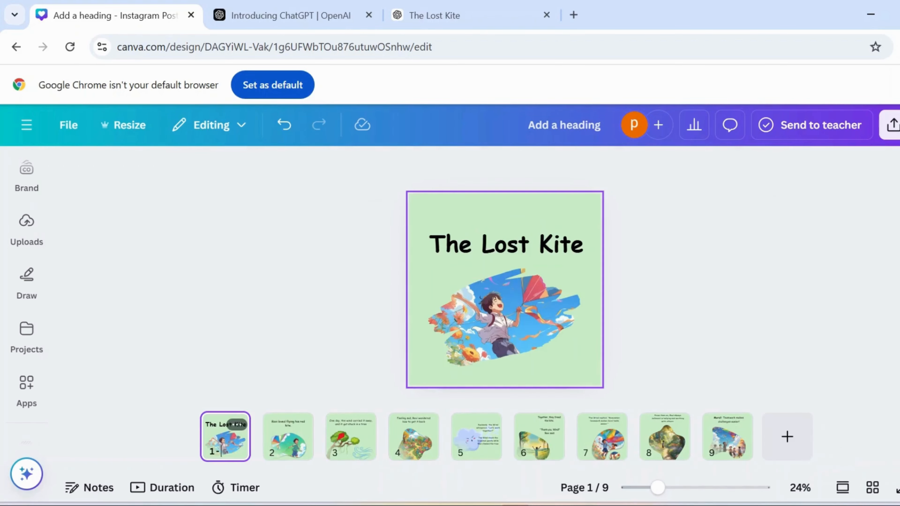
{"action": "left_click", "coordinate": [26, 226]}
{"action": "scroll", "coordinate": [181, 311], "scroll_direction": "down", "scroll_amount": 5}
{"action": "scroll", "coordinate": [180, 312], "scroll_direction": "down", "scroll_amount": 4}
{"action": "left_click", "coordinate": [245, 392]}
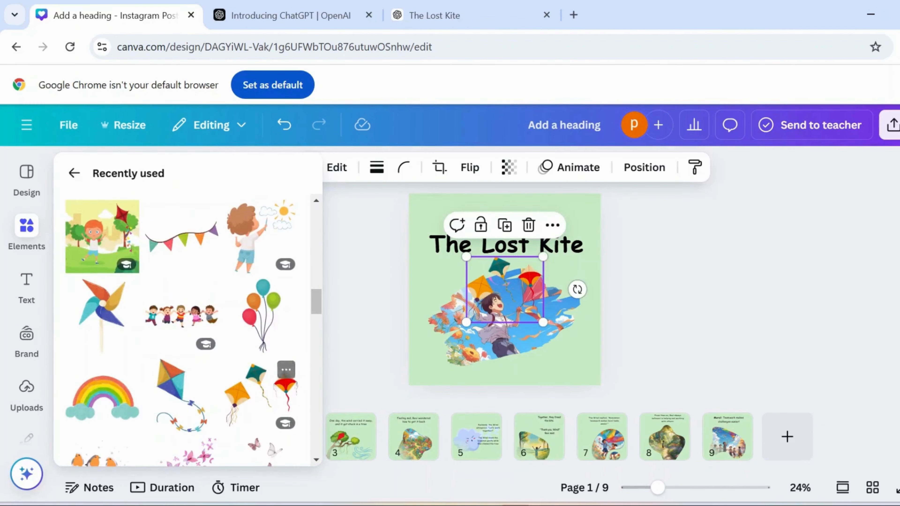
{"action": "left_click_drag", "start_coordinate": [516, 290], "coordinate": [556, 212]}
{"action": "left_click", "coordinate": [509, 167]}
{"action": "left_click", "coordinate": [509, 167]}
{"action": "left_click", "coordinate": [507, 319]}
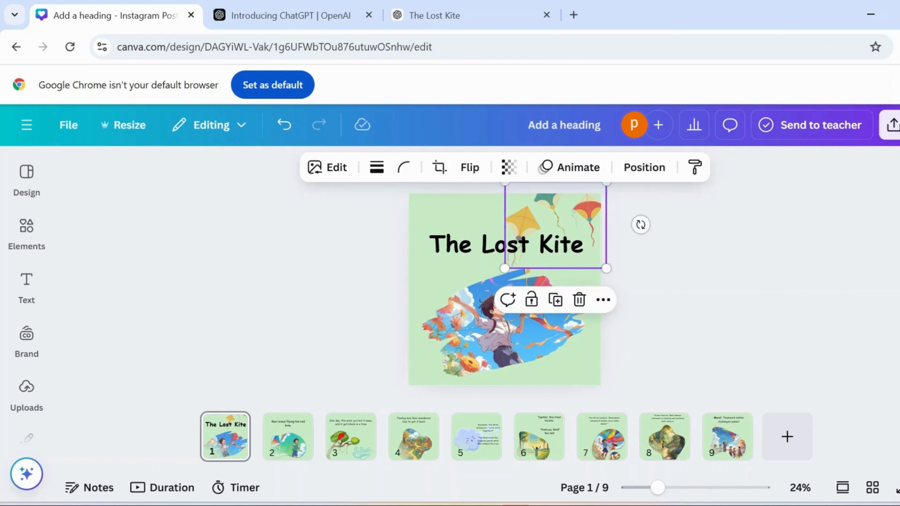
- Copy the faded three-kites graphic from page 1 to the same corner of page 2
{"action": "left_click", "coordinate": [288, 436]}
{"action": "left_click", "coordinate": [225, 436]}
{"action": "left_click", "coordinate": [555, 220]}
{"action": "left_click", "coordinate": [557, 301]}
{"action": "key", "text": "ctrl+x"}
{"action": "left_click", "coordinate": [288, 436]}
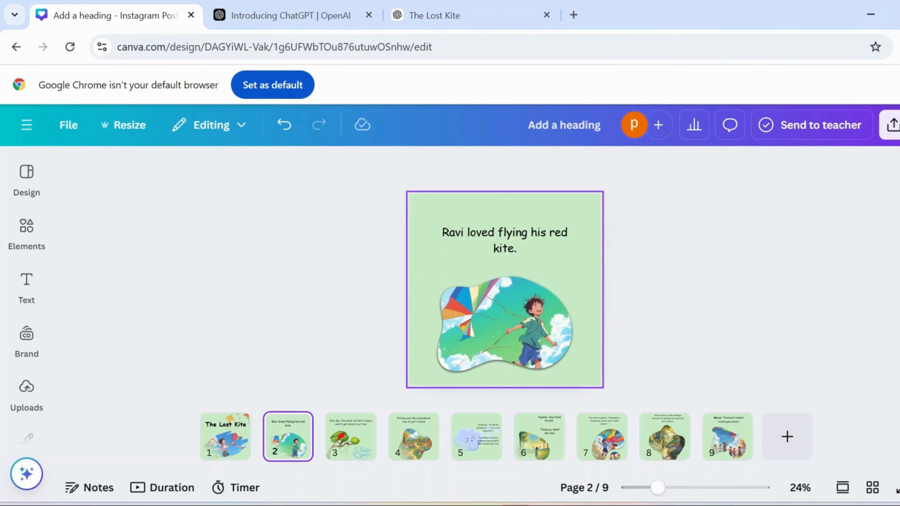
{"action": "key", "text": "ctrl+v"}
- Enlarge the framed picture of the boy with the kite on page 2 and center it below the text
{"action": "left_click_drag", "start_coordinate": [504, 274], "coordinate": [503, 275]}
{"action": "left_click", "coordinate": [507, 324]}
{"action": "left_click_drag", "start_coordinate": [574, 375], "coordinate": [590, 385]}
{"action": "mouse_move", "coordinate": [510, 330]}
{"action": "left_mouse_down"}
{"action": "mouse_move", "coordinate": [503, 322]}
{"action": "mouse_move", "coordinate": [510, 326]}
{"action": "left_mouse_up"}
{"action": "left_click", "coordinate": [666, 312]}
{"action": "left_click", "coordinate": [507, 319]}
{"action": "left_click", "coordinate": [666, 311]}
{"action": "left_click", "coordinate": [508, 330]}
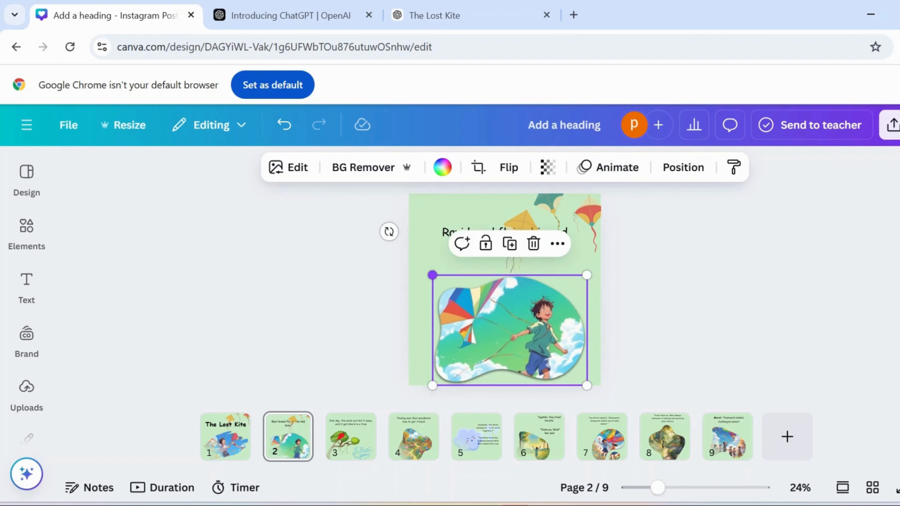
{"action": "left_click_drag", "start_coordinate": [432, 275], "coordinate": [428, 272]}
{"action": "left_click", "coordinate": [340, 283]}
- Add the single kite graphic to page 3's upper-right corner, shrunk, tilted and semi-transparent
{"action": "left_click", "coordinate": [350, 436]}
{"action": "left_click", "coordinate": [27, 234]}
{"action": "scroll", "coordinate": [181, 301], "scroll_direction": "down", "scroll_amount": 3}
{"action": "left_click", "coordinate": [175, 312]}
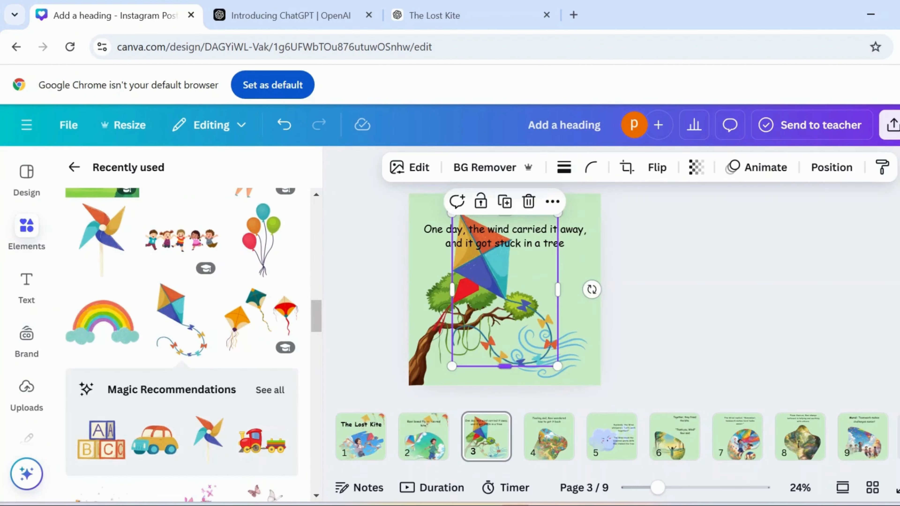
{"action": "left_click_drag", "start_coordinate": [549, 248], "coordinate": [564, 246]}
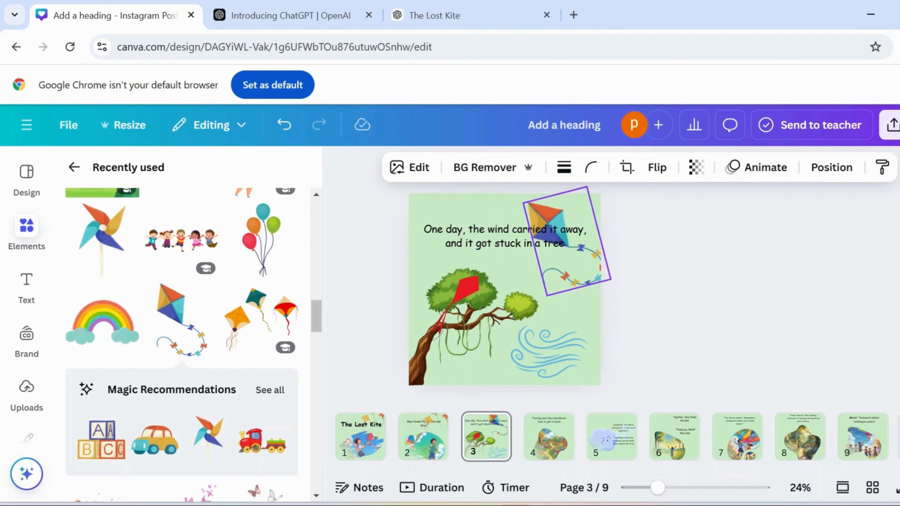
{"action": "left_click", "coordinate": [696, 167]}
{"action": "left_click_drag", "start_coordinate": [737, 229], "coordinate": [685, 228]}
{"action": "left_click", "coordinate": [633, 217]}
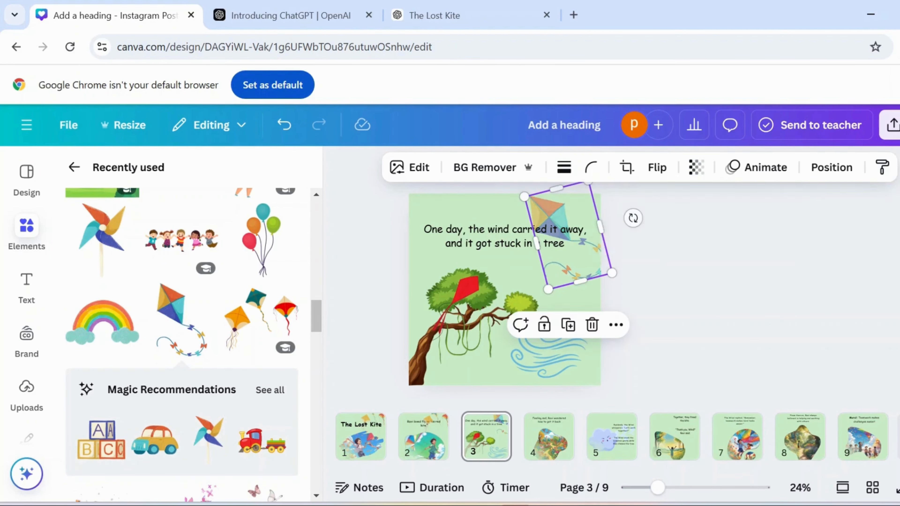
- Place a tilted, semi-transparent rainbow in page 4's upper-left corner and adjust the framed picture and text around it
{"action": "scroll", "coordinate": [181, 319], "scroll_direction": "up", "scroll_amount": 3}
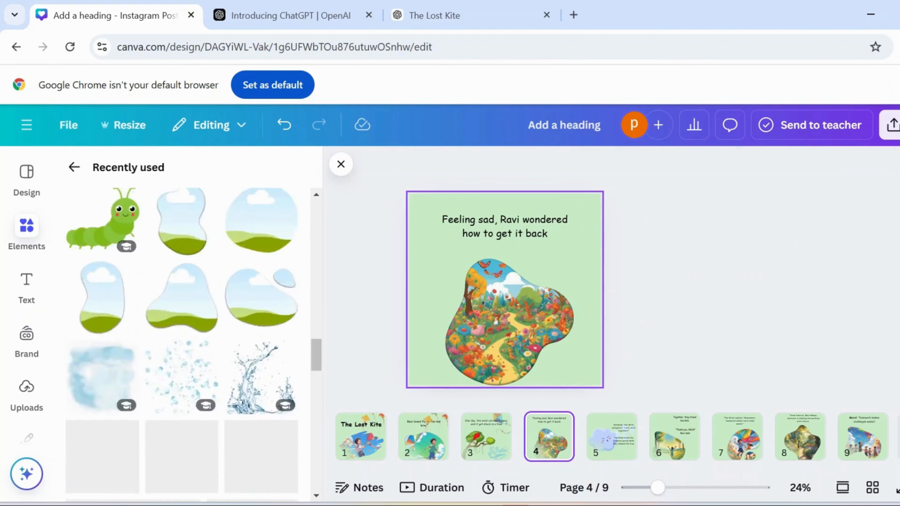
{"action": "left_click", "coordinate": [102, 425]}
{"action": "left_click_drag", "start_coordinate": [616, 289], "coordinate": [608, 250]}
{"action": "left_click_drag", "start_coordinate": [467, 264], "coordinate": [437, 228]}
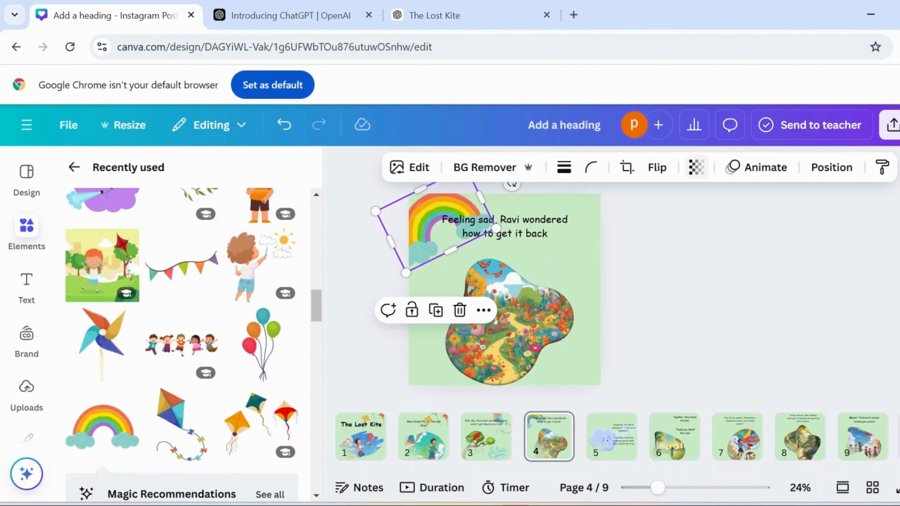
{"action": "left_click", "coordinate": [695, 167]}
{"action": "left_click_drag", "start_coordinate": [709, 227], "coordinate": [674, 227]}
{"action": "left_click", "coordinate": [510, 319]}
{"action": "left_click_drag", "start_coordinate": [504, 230], "coordinate": [505, 237]}
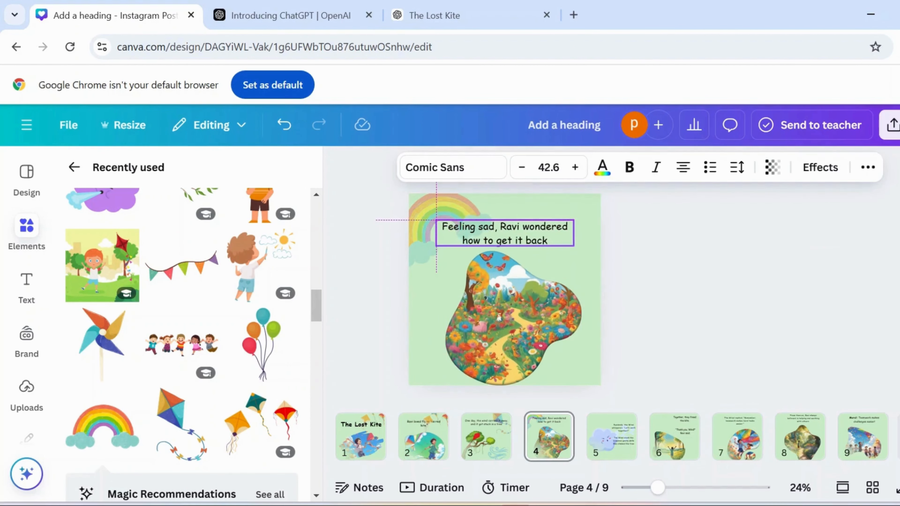
- Add a leafy branch graphic to page 4, flipped, shrunk and tilted at the page's right edge, with transparency 65
{"action": "left_click", "coordinate": [199, 196]}
{"action": "left_click", "coordinate": [657, 167]}
{"action": "left_click_drag", "start_coordinate": [582, 321], "coordinate": [513, 292]}
{"action": "left_click_drag", "start_coordinate": [457, 327], "coordinate": [436, 317]}
{"action": "left_click_drag", "start_coordinate": [470, 274], "coordinate": [580, 275]}
{"action": "left_click", "coordinate": [696, 166]}
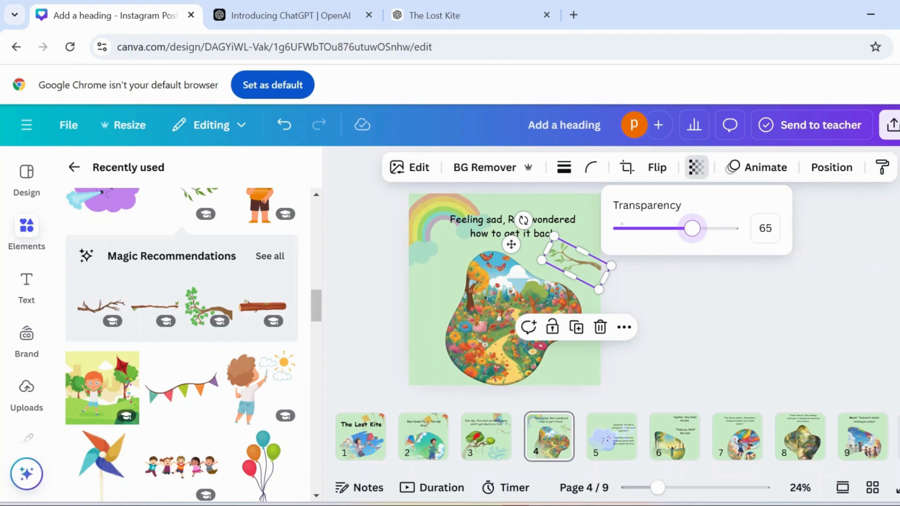
{"action": "key", "text": "Escape"}
- Add the pinwheel graphic to page 5, lower its opacity, shrink it and place it in the lower-right corner
{"action": "left_click", "coordinate": [612, 437]}
{"action": "left_click", "coordinate": [102, 457]}
{"action": "left_click", "coordinate": [696, 167]}
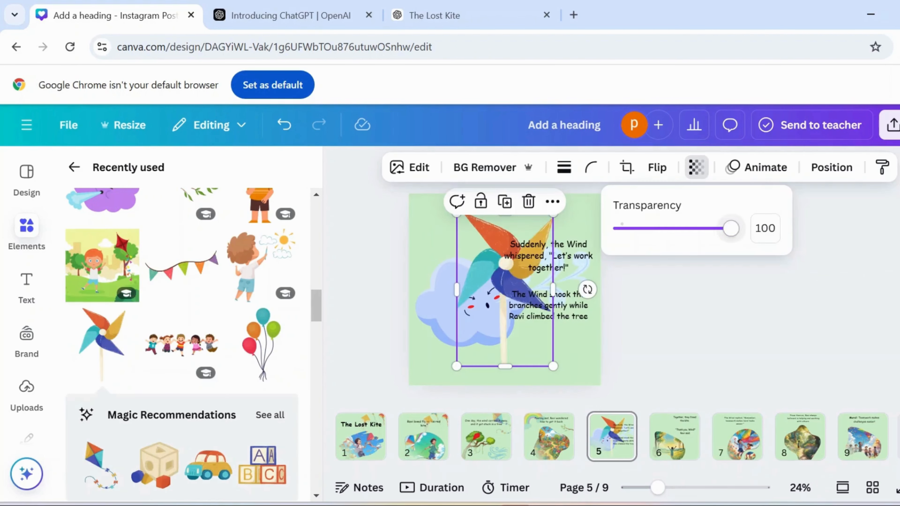
{"action": "left_click_drag", "start_coordinate": [737, 228], "coordinate": [671, 228]}
{"action": "left_click_drag", "start_coordinate": [553, 366], "coordinate": [532, 342]}
{"action": "left_click_drag", "start_coordinate": [496, 283], "coordinate": [596, 364]}
{"action": "key", "text": "Escape"}
- Add the balloons graphic along page 6's right edge with transparency 65
{"action": "left_click", "coordinate": [674, 437]}
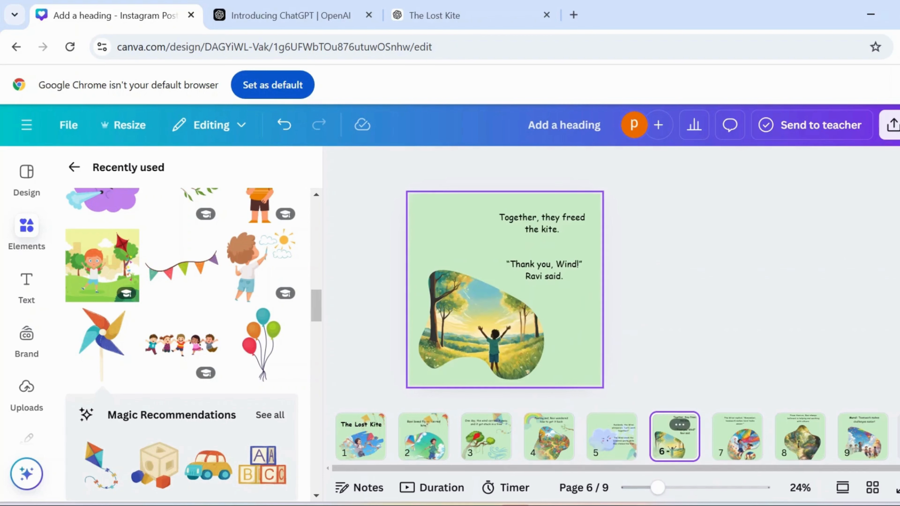
{"action": "left_click", "coordinate": [262, 344]}
{"action": "left_click_drag", "start_coordinate": [525, 327], "coordinate": [591, 312]}
{"action": "left_click", "coordinate": [643, 167]}
{"action": "left_click", "coordinate": [584, 312]}
{"action": "key", "text": "Escape"}
{"action": "left_click", "coordinate": [588, 318]}
{"action": "left_click", "coordinate": [644, 167]}
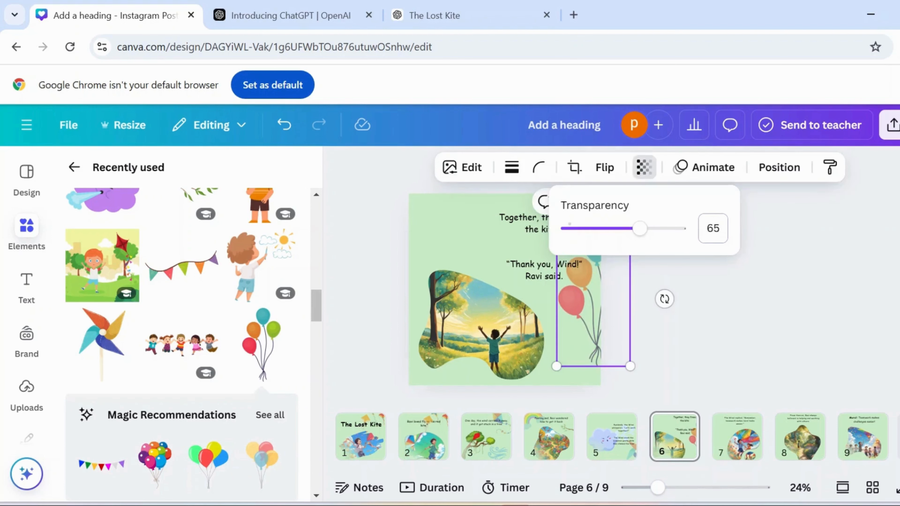
- Add a semi-transparent pinwheel graphic along page 7's left side, beside the framed picture
{"action": "left_click", "coordinate": [737, 436]}
{"action": "left_click", "coordinate": [102, 340]}
{"action": "left_click_drag", "start_coordinate": [520, 301], "coordinate": [446, 305]}
{"action": "left_click", "coordinate": [696, 166]}
{"action": "left_click", "coordinate": [494, 206]}
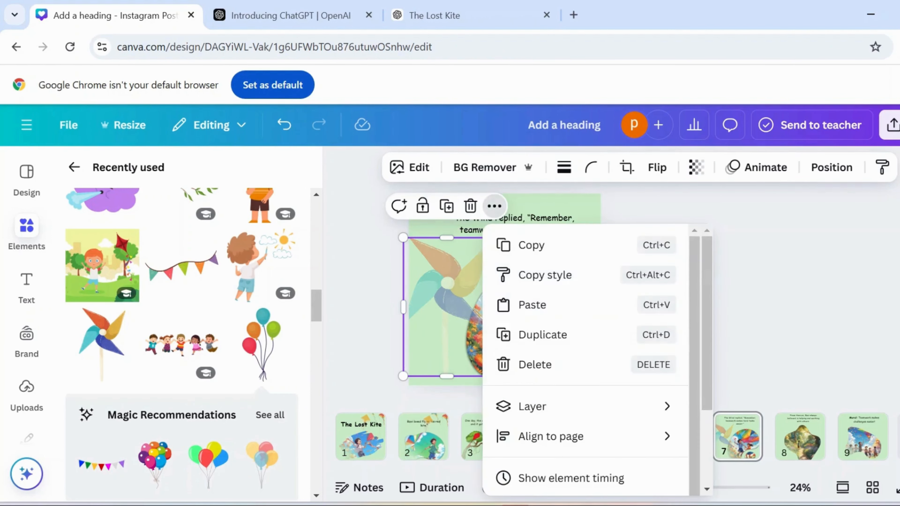
{"action": "key", "text": "Escape"}
{"action": "left_click_drag", "start_coordinate": [447, 304], "coordinate": [451, 315]}
- Adjust the size and position of the Wind's reply text above the picture on page 7
{"action": "left_click_drag", "start_coordinate": [494, 246], "coordinate": [504, 231]}
{"action": "left_click", "coordinate": [658, 276]}
{"action": "left_click_drag", "start_coordinate": [572, 247], "coordinate": [576, 249]}
{"action": "left_click", "coordinate": [659, 280]}
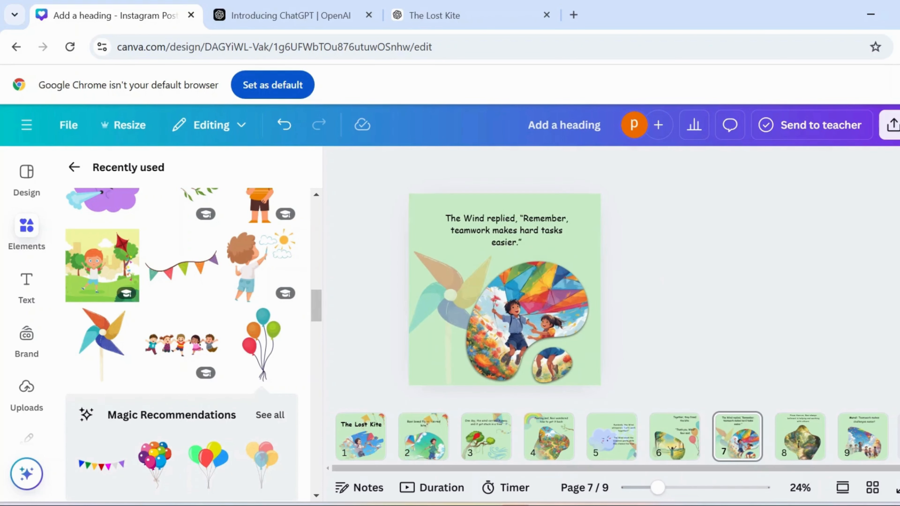
- Add the graphic of a child painting the sun to page 8, semi-transparent and partly off the left edge
{"action": "left_click", "coordinate": [800, 437]}
{"action": "left_click", "coordinate": [261, 266]}
{"action": "left_click_drag", "start_coordinate": [504, 289], "coordinate": [450, 302]}
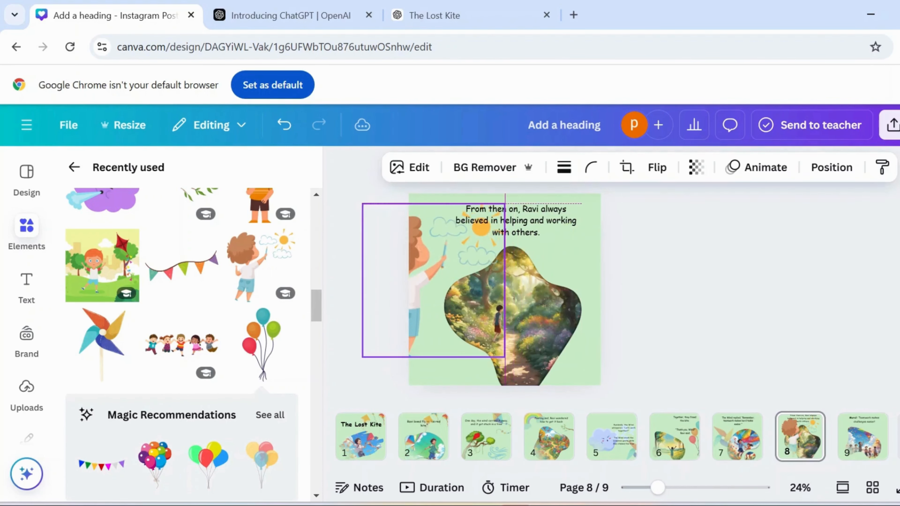
{"action": "left_click", "coordinate": [696, 166]}
{"action": "left_click", "coordinate": [658, 277]}
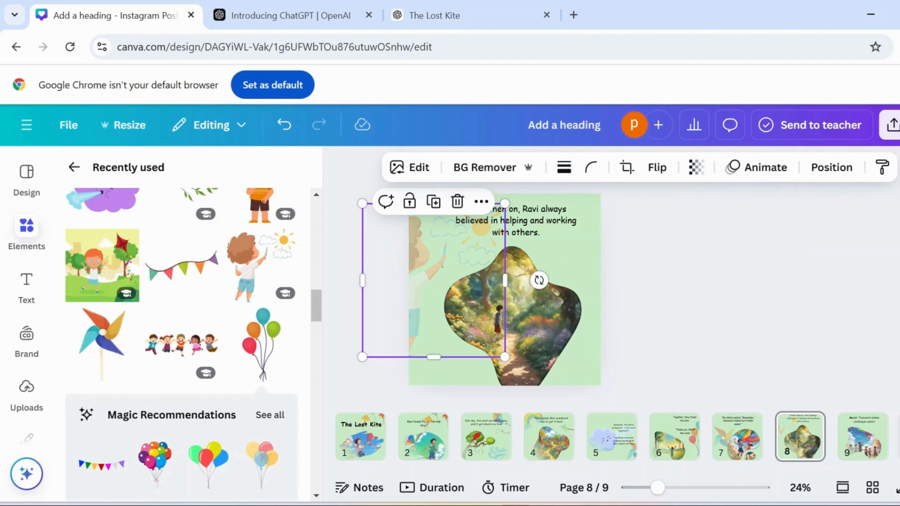
{"action": "left_click", "coordinate": [659, 277]}
- Add the colorful bunting graphic to page 9 with transparency 55
{"action": "left_click", "coordinate": [862, 436]}
{"action": "left_click", "coordinate": [182, 266]}
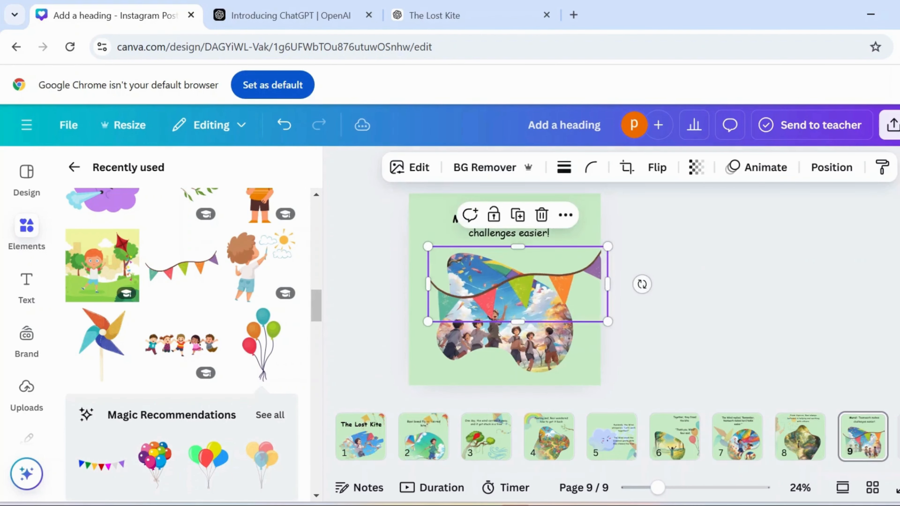
{"action": "left_click", "coordinate": [697, 167]}
{"action": "left_click_drag", "start_coordinate": [740, 228], "coordinate": [682, 228]}
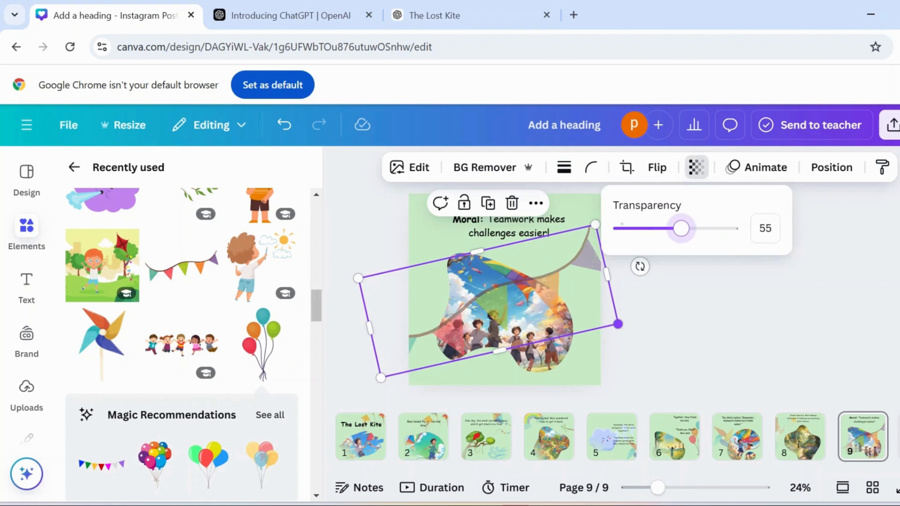
- Shrink the tilted bunting on page 9 and place it across the page's upper-left corner behind the moral text
{"action": "left_click_drag", "start_coordinate": [617, 324], "coordinate": [561, 314]}
{"action": "left_click_drag", "start_coordinate": [469, 291], "coordinate": [469, 248]}
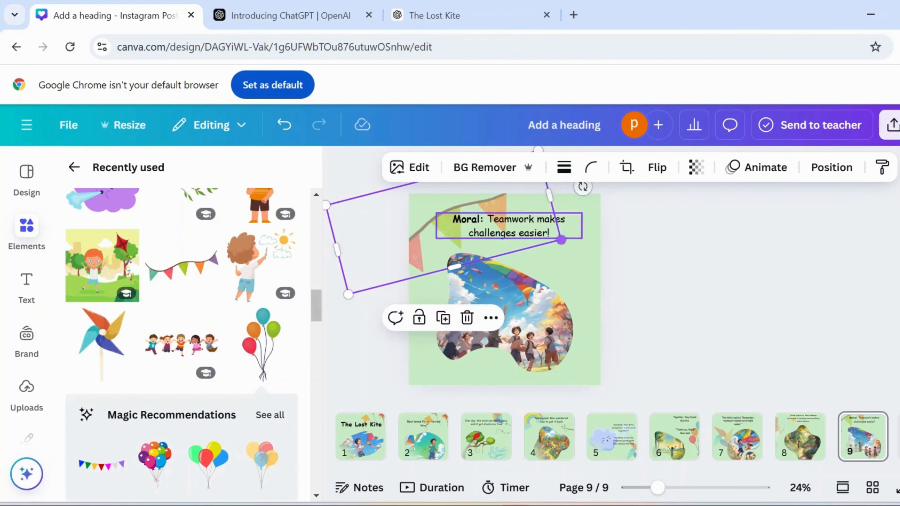
{"action": "left_click_drag", "start_coordinate": [447, 254], "coordinate": [461, 273]}
{"action": "key", "text": "ctrl+z"}
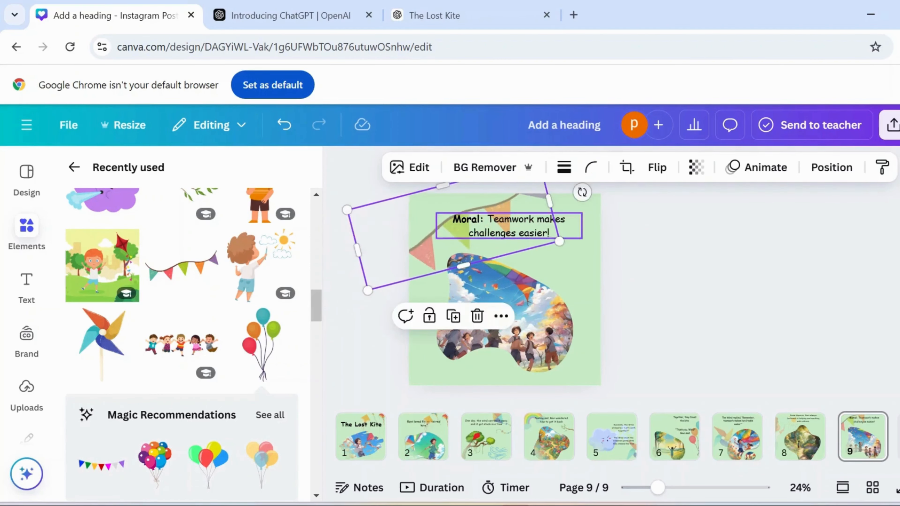
{"action": "left_click_drag", "start_coordinate": [474, 228], "coordinate": [497, 216]}
- Enlarge page 9's framed picture slightly and move it down below the moral text
{"action": "left_click_drag", "start_coordinate": [503, 305], "coordinate": [511, 318]}
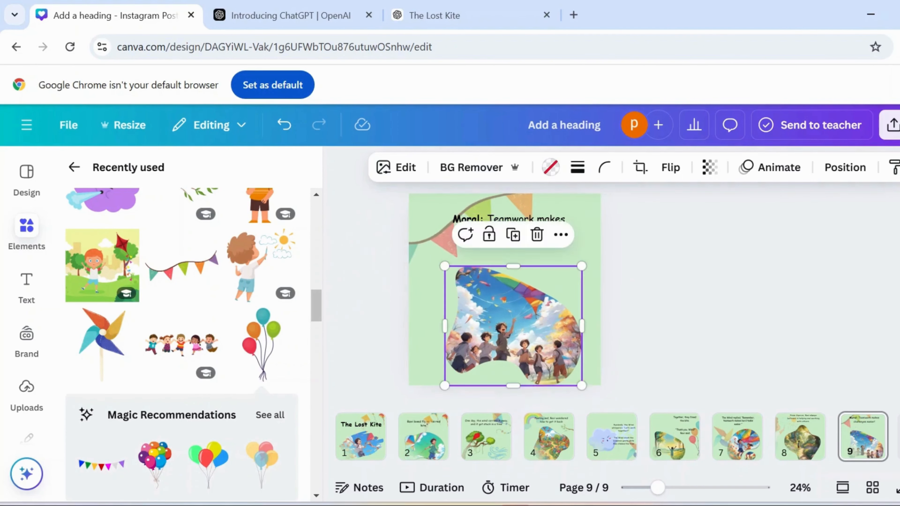
{"action": "left_click_drag", "start_coordinate": [581, 385], "coordinate": [589, 393]}
{"action": "mouse_move", "coordinate": [513, 327]}
{"action": "left_mouse_down"}
{"action": "mouse_move", "coordinate": [501, 300]}
{"action": "mouse_move", "coordinate": [506, 319]}
{"action": "left_mouse_up"}
{"action": "left_click", "coordinate": [645, 301]}
- Enlarge the moral text on page 9 to size 43.2 and center it above the picture
{"action": "left_click", "coordinate": [509, 227]}
{"action": "left_click_drag", "start_coordinate": [581, 238], "coordinate": [582, 238]}
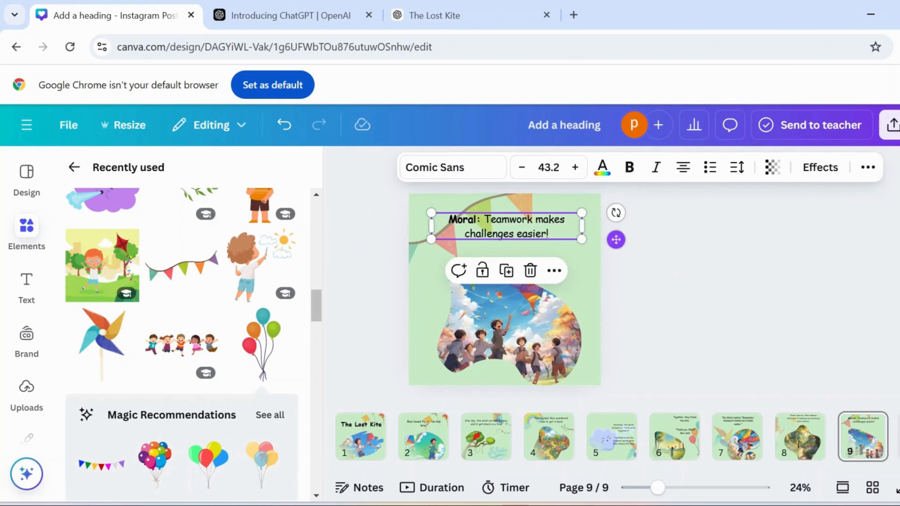
{"action": "left_click", "coordinate": [644, 301]}
{"action": "left_click_drag", "start_coordinate": [507, 227], "coordinate": [512, 227]}
{"action": "left_click", "coordinate": [644, 301]}
- Open the recent "storybook" design and look through its pages for reference
{"action": "left_click", "coordinate": [16, 47]}
{"action": "scroll", "coordinate": [408, 382], "scroll_direction": "down", "scroll_amount": 3}
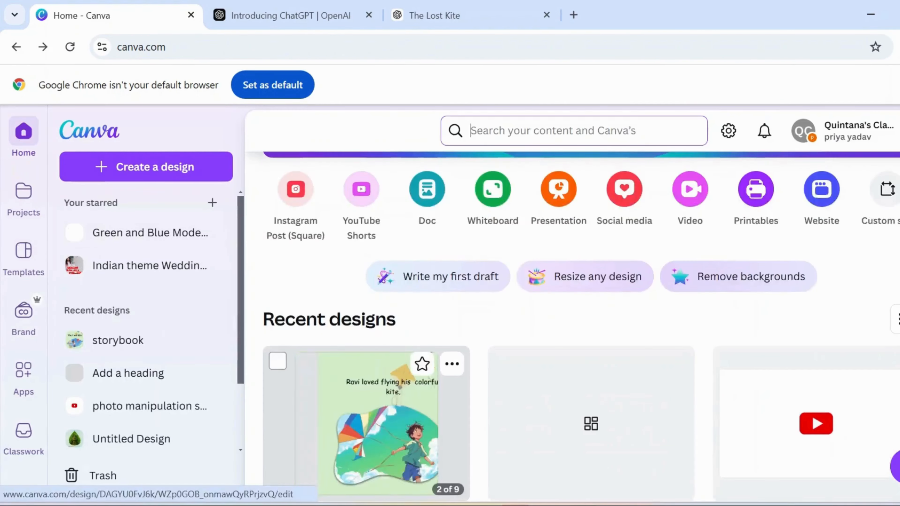
{"action": "left_click", "coordinate": [402, 382]}
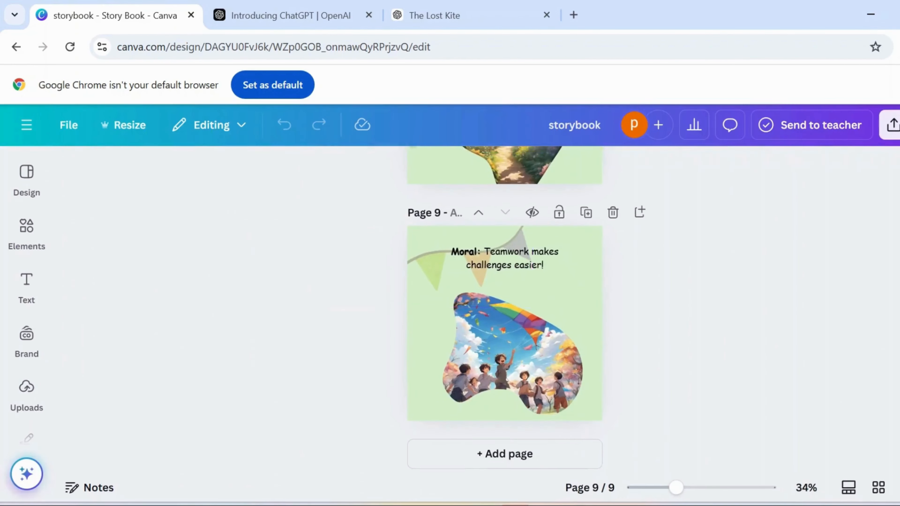
{"action": "scroll", "coordinate": [505, 309], "scroll_direction": "down", "scroll_amount": 7}
{"action": "left_click", "coordinate": [16, 47]}
{"action": "scroll", "coordinate": [364, 321], "scroll_direction": "down", "scroll_amount": 3}
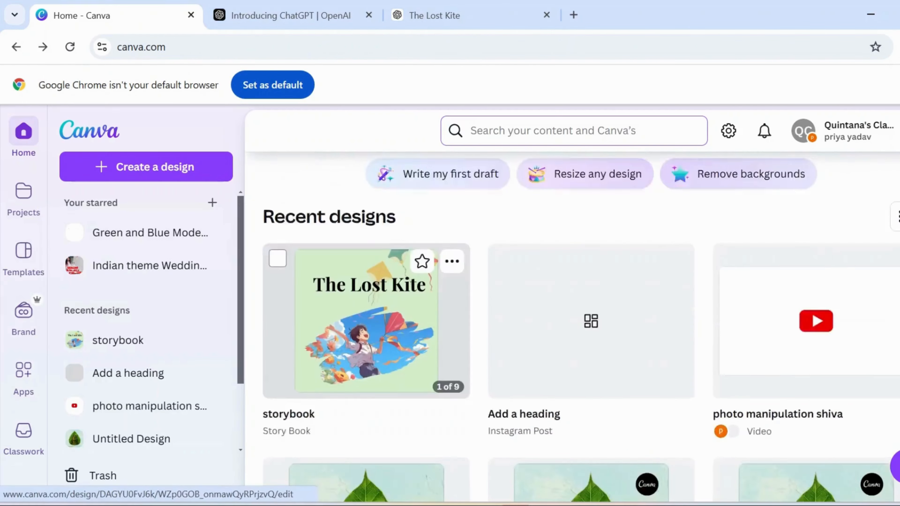
- Reopen the "Add a heading" design, set page 1's title in Playfair Display at size 112 and move it up
{"action": "left_click", "coordinate": [591, 321]}
{"action": "left_click", "coordinate": [506, 324]}
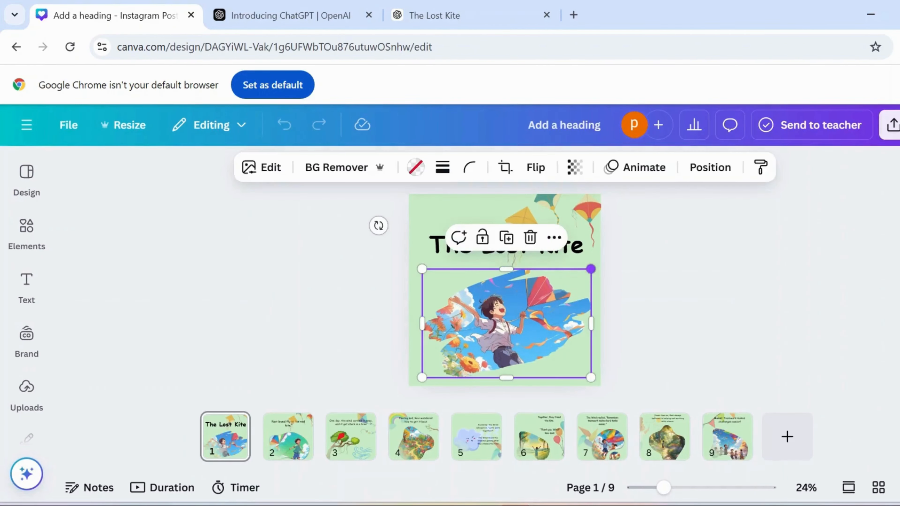
{"action": "left_click", "coordinate": [506, 245]}
{"action": "type", "text": "playfair"}
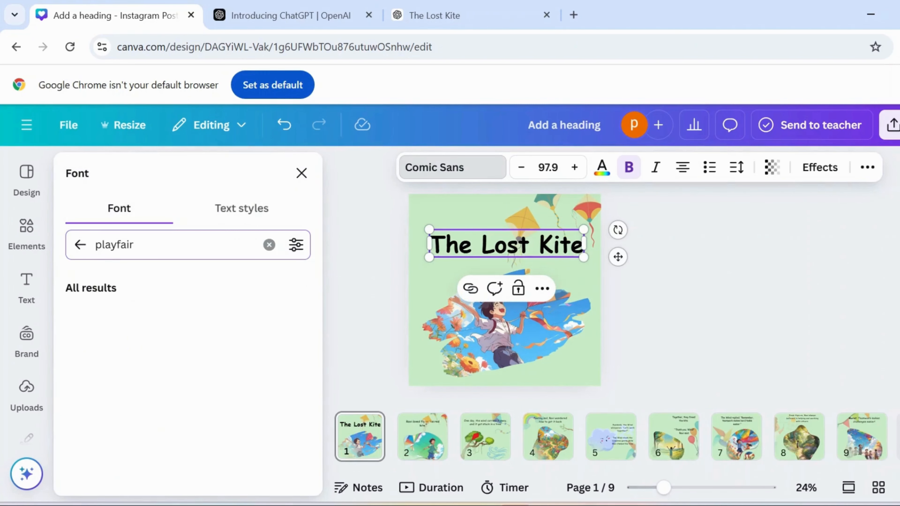
{"action": "left_click", "coordinate": [142, 317]}
{"action": "left_click", "coordinate": [301, 173]}
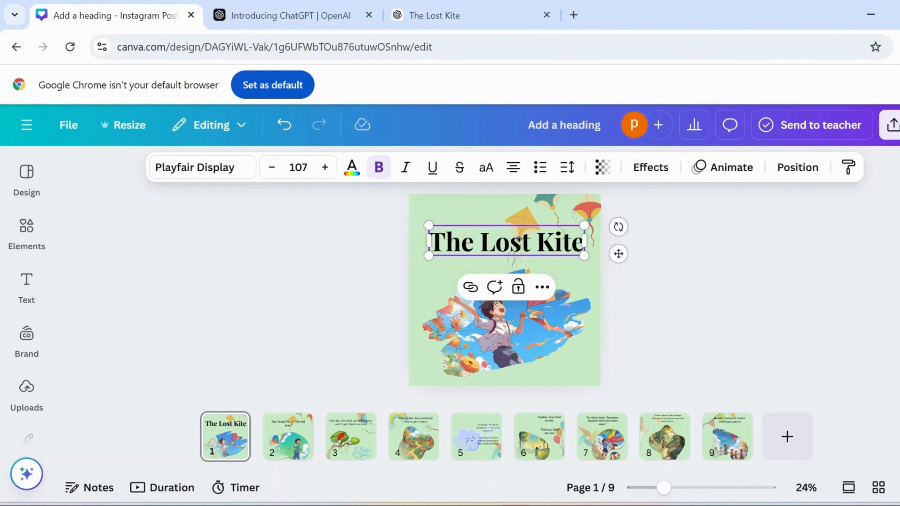
{"action": "left_click_drag", "start_coordinate": [581, 255], "coordinate": [580, 248]}
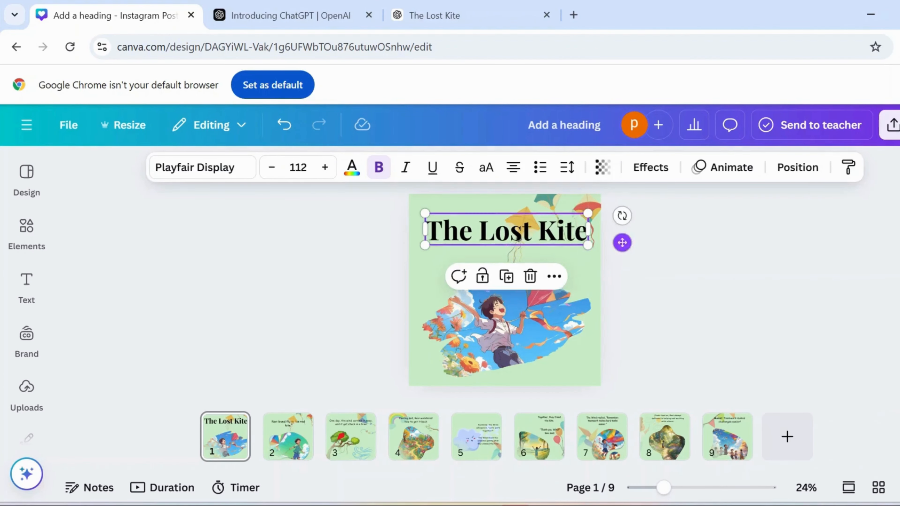
- Enlarge the sentence "Ravi loved flying his red kite." on page 2 to size 53.3 and move it up
{"action": "right_click", "coordinate": [288, 436]}
{"action": "left_click", "coordinate": [553, 227]}
{"action": "left_click", "coordinate": [518, 244]}
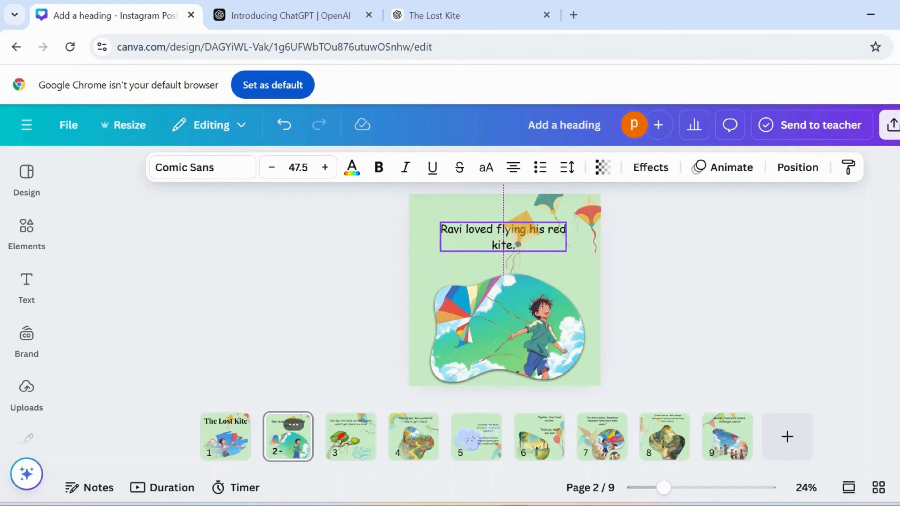
{"action": "left_click_drag", "start_coordinate": [518, 244], "coordinate": [517, 251]}
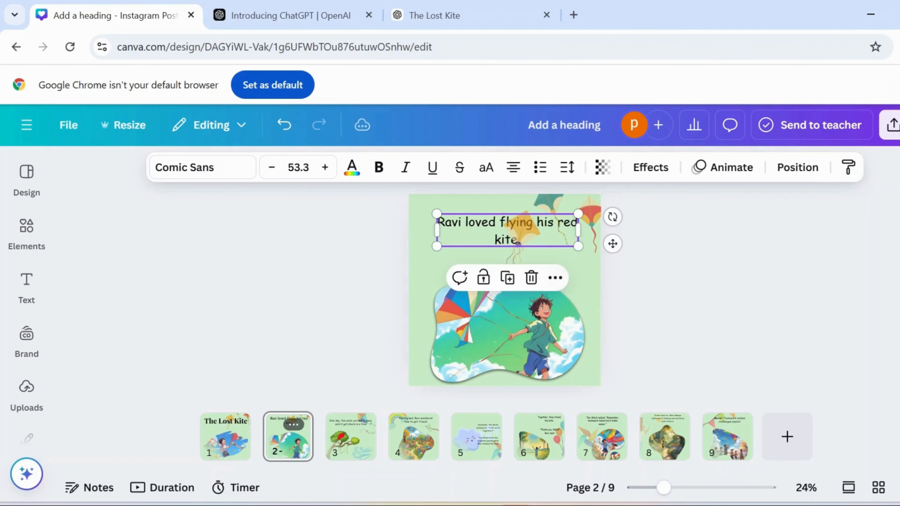
- Review pages 3 to 9 of the story one by one, checking the text placement on page 5
{"action": "left_click", "coordinate": [351, 437]}
{"action": "left_click", "coordinate": [414, 437]}
{"action": "left_click", "coordinate": [476, 437]}
{"action": "left_click", "coordinate": [548, 306]}
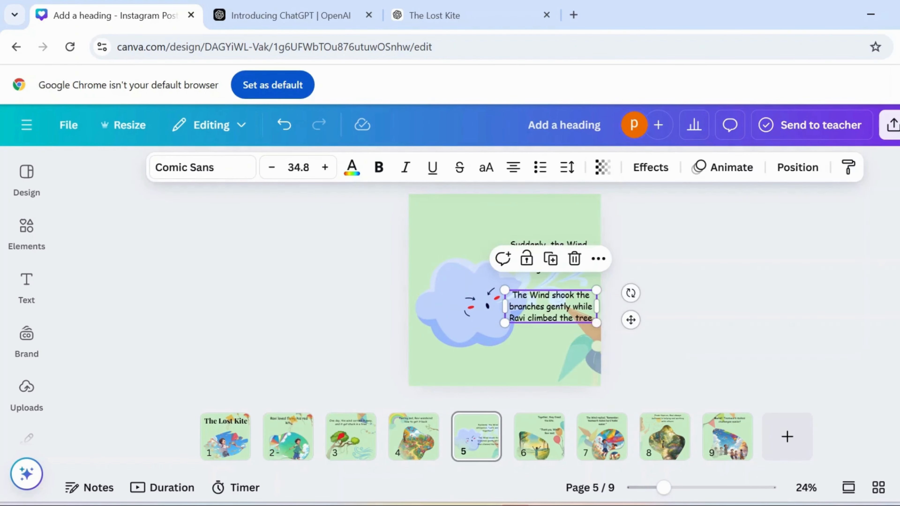
{"action": "left_click", "coordinate": [460, 365]}
{"action": "left_click", "coordinate": [545, 255]}
{"action": "left_click", "coordinate": [538, 437]}
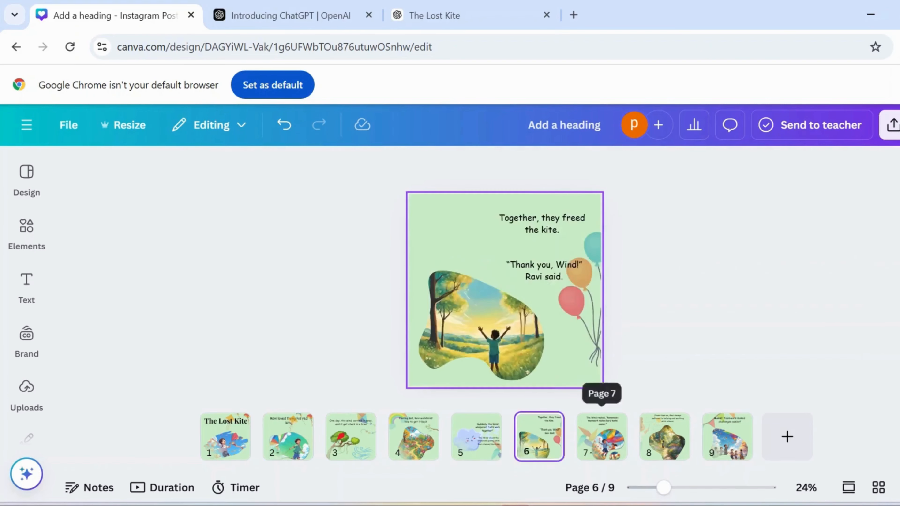
{"action": "left_click", "coordinate": [601, 437]}
{"action": "left_click", "coordinate": [664, 437]}
{"action": "left_click", "coordinate": [728, 436]}
{"action": "left_click", "coordinate": [893, 125]}
{"action": "scroll", "coordinate": [786, 319], "scroll_direction": "down", "scroll_amount": 3}
{"action": "left_click", "coordinate": [890, 386]}
{"action": "scroll", "coordinate": [786, 319], "scroll_direction": "down", "scroll_amount": 6}
{"action": "left_click", "coordinate": [755, 319]}
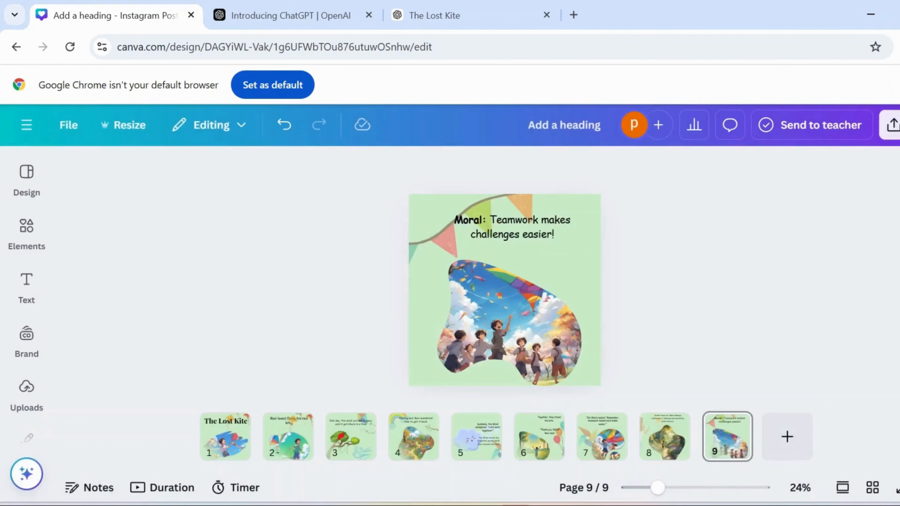
- Share the design to Simplebooklet and replace the existing booklet "Ravi loved flying his red kite." with it, using the Page Curl flip
{"action": "left_click", "coordinate": [893, 125]}
{"action": "left_click", "coordinate": [885, 386]}
{"action": "scroll", "coordinate": [765, 319], "scroll_direction": "down", "scroll_amount": 5}
{"action": "left_click", "coordinate": [684, 227]}
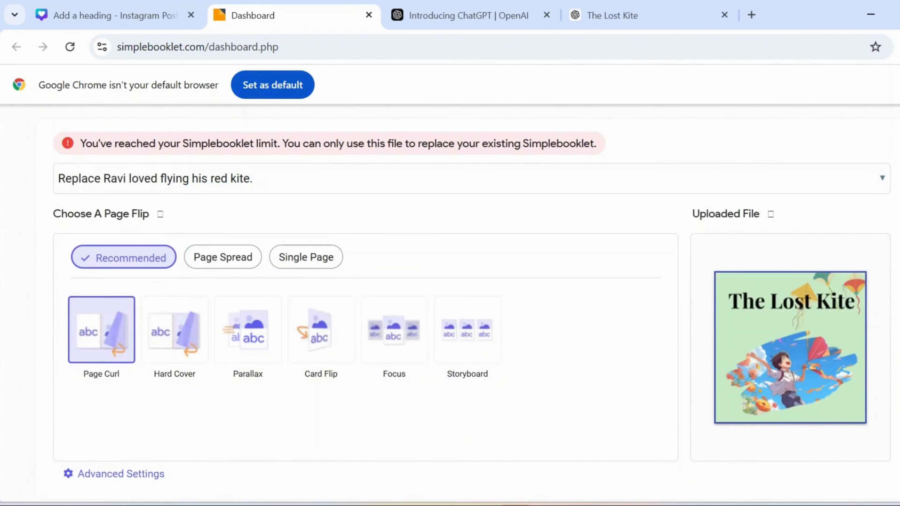
{"action": "scroll", "coordinate": [449, 304], "scroll_direction": "down", "scroll_amount": 2}
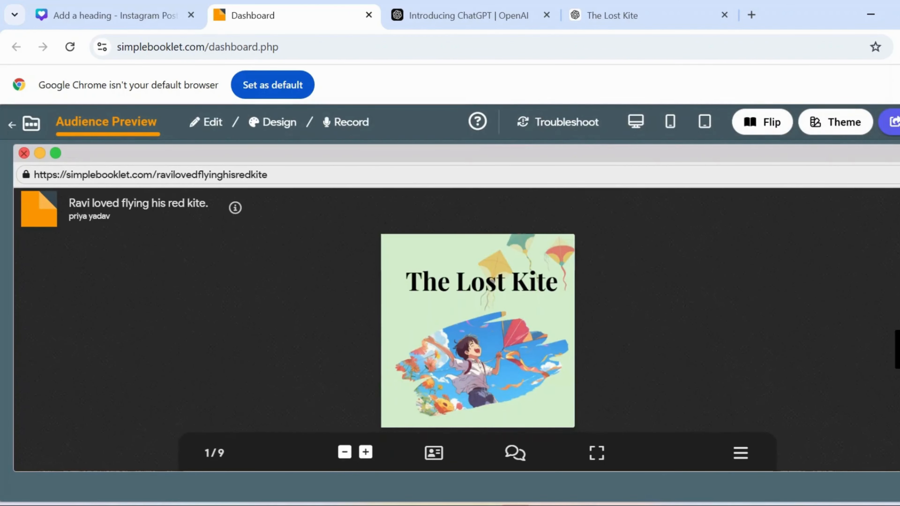
- View the booklet full screen and flip forward and back through its spreads to check every page
{"action": "left_click", "coordinate": [597, 452]}
{"action": "key", "text": "Right"}
{"action": "key", "text": "Right"}
{"action": "key", "text": "Right"}
{"action": "key", "text": "Right"}
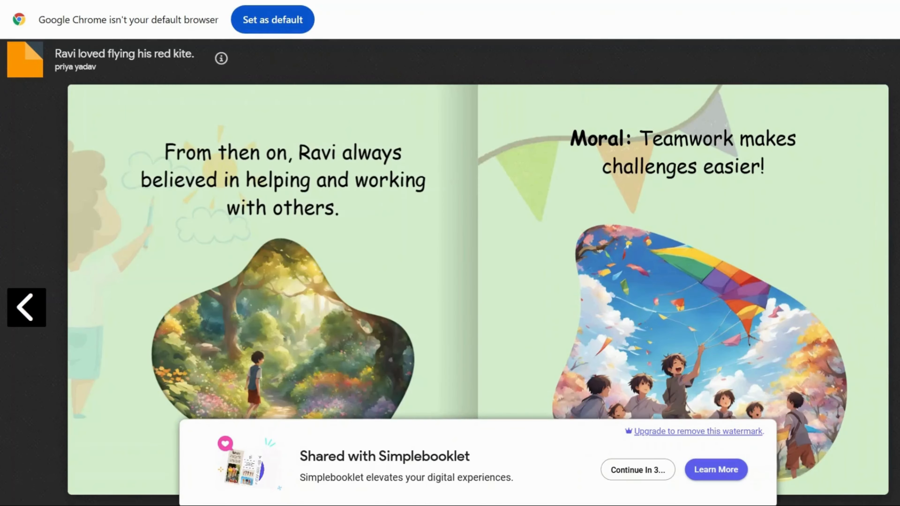
{"action": "key", "text": "Left"}
{"action": "key", "text": "Left"}
{"action": "key", "text": "Left"}
{"action": "key", "text": "Left"}
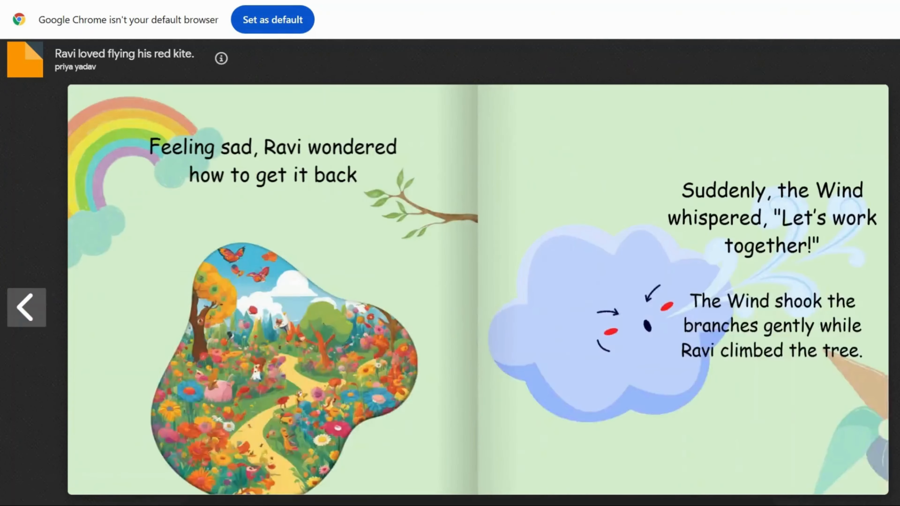
{"action": "key", "text": "Right"}
{"action": "key", "text": "Right"}
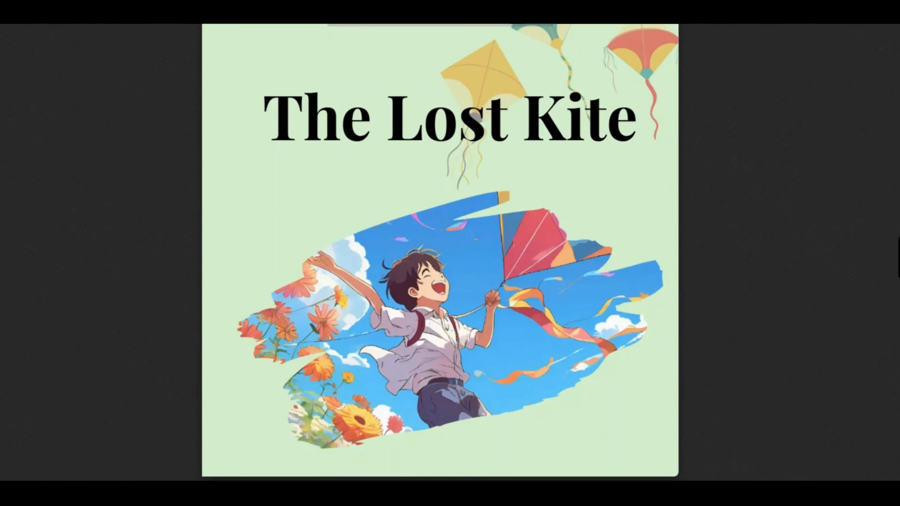
{"action": "key", "text": "Right"}
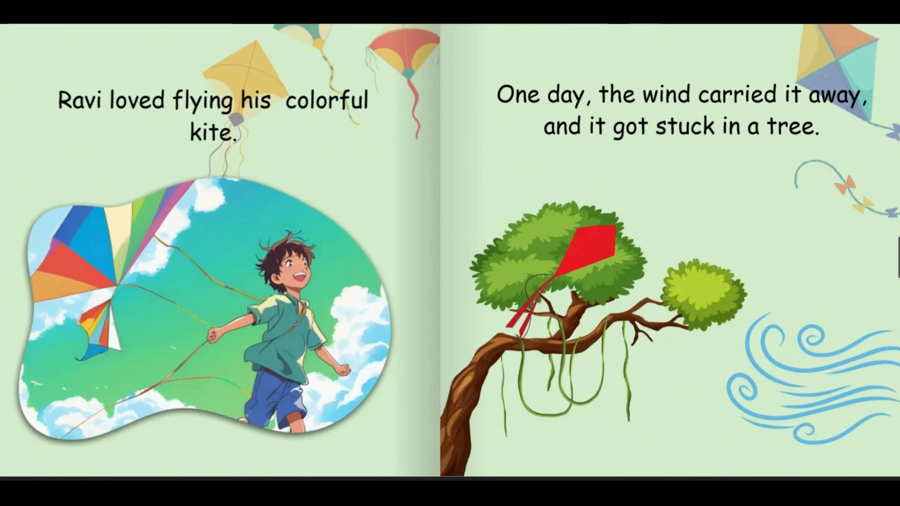
{"action": "key", "text": "Right"}
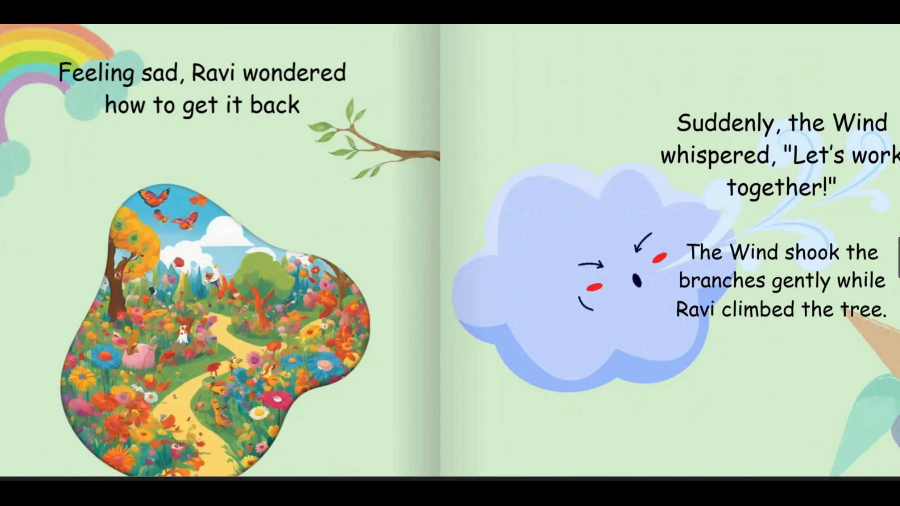